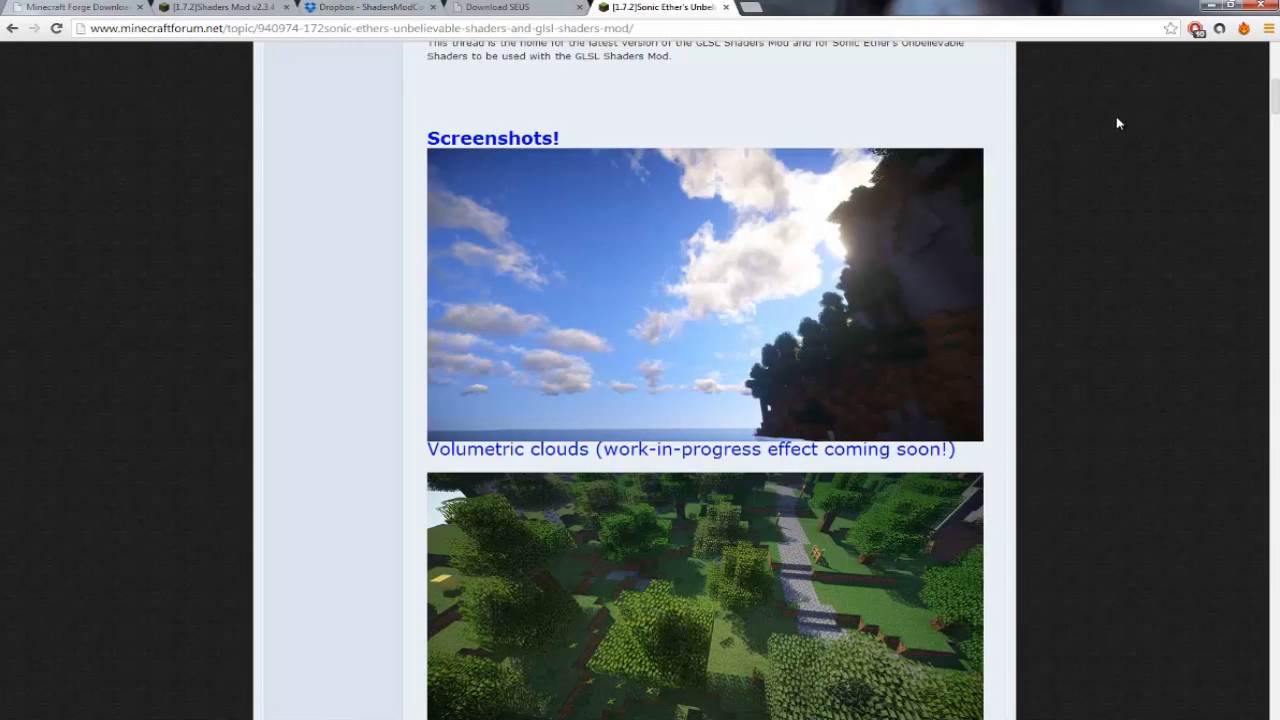
Step: Close the SEUS forum thread and bring up the Minecraft Forge Downloads page
{"action": "scroll", "coordinate": [1124, 122], "scroll_direction": "down", "scroll_amount": 1}
{"action": "scroll", "coordinate": [974, 243], "scroll_direction": "down", "scroll_amount": 4}
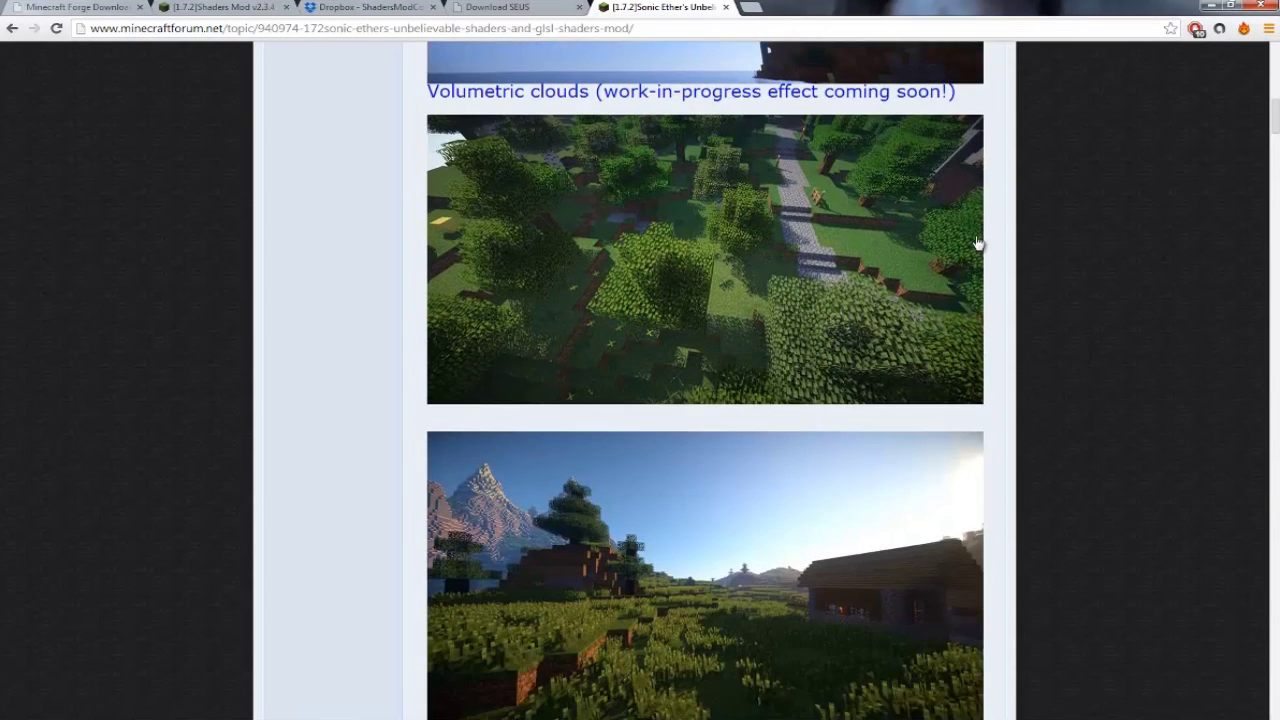
{"action": "scroll", "coordinate": [984, 233], "scroll_direction": "down", "scroll_amount": 5}
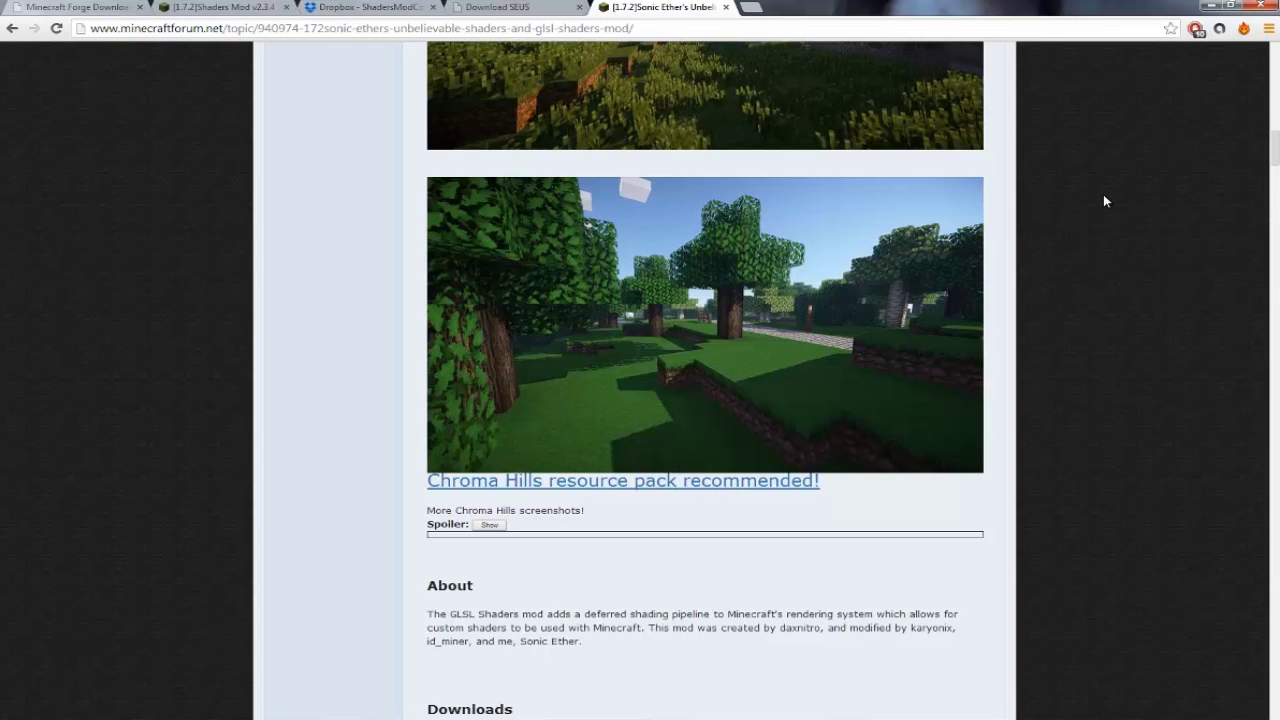
{"action": "scroll", "coordinate": [1105, 197], "scroll_direction": "up", "scroll_amount": 9}
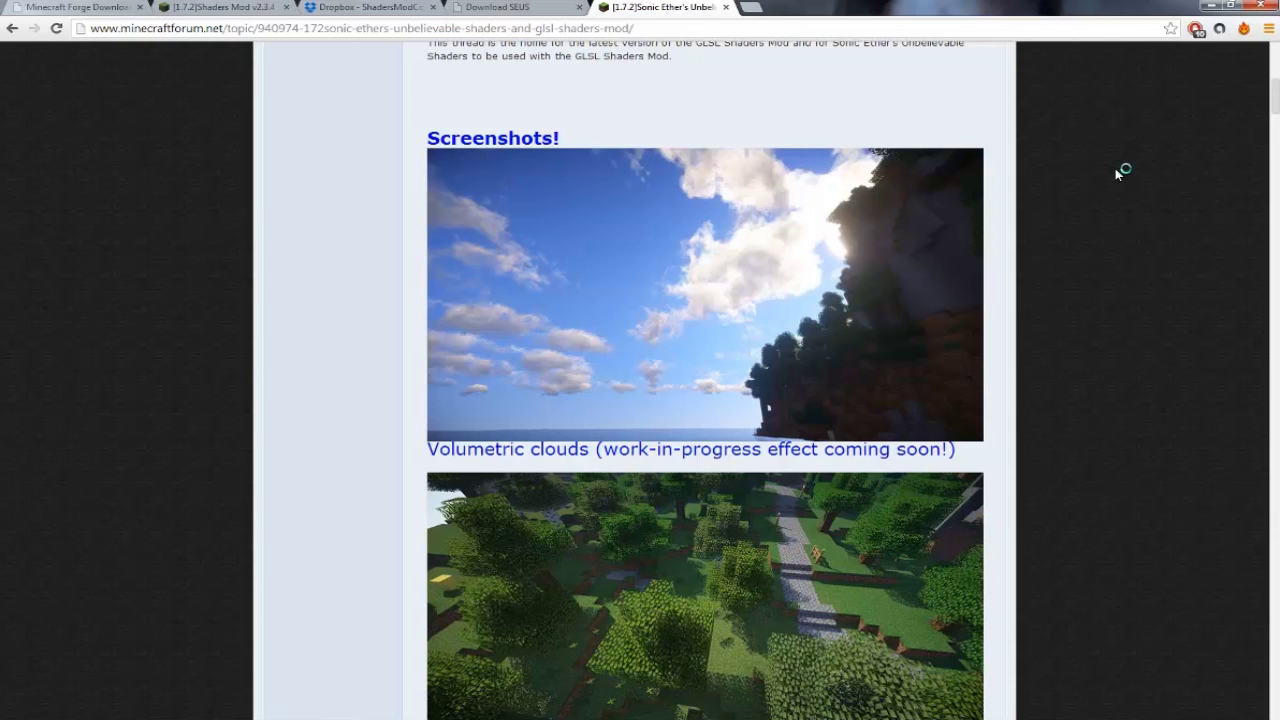
{"action": "key", "text": "ctrl+w"}
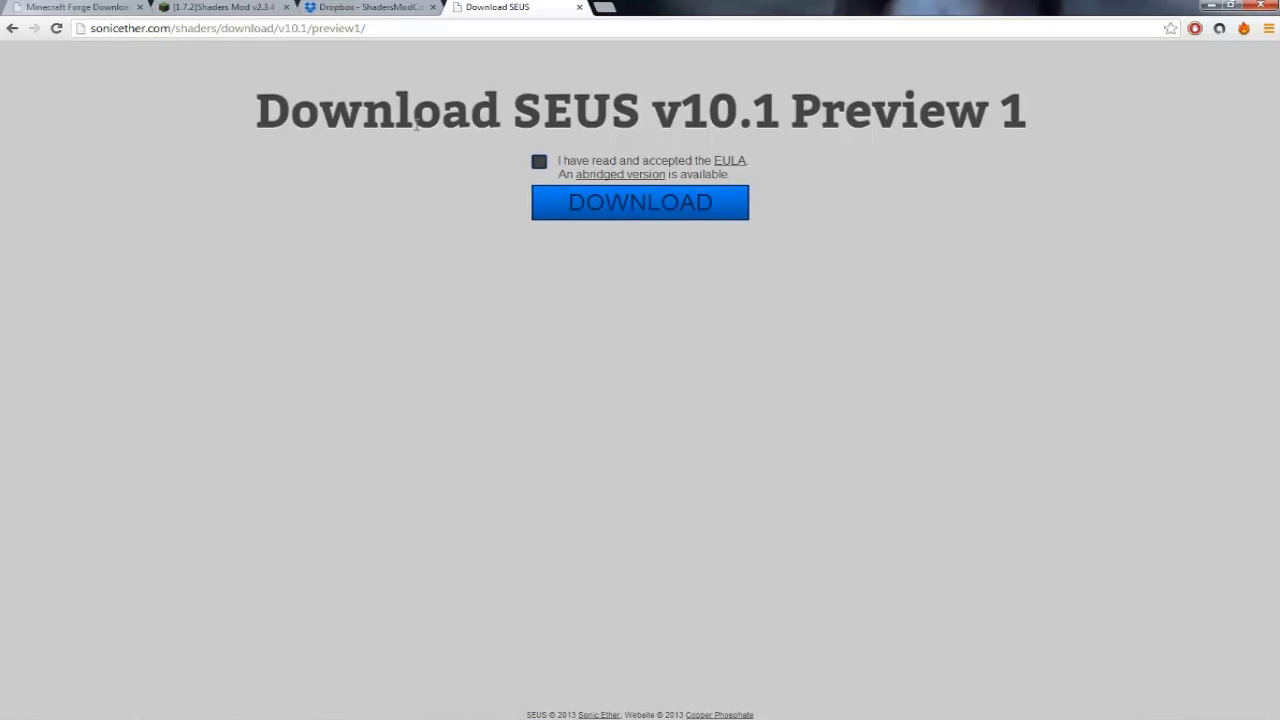
{"action": "left_click", "coordinate": [88, 10]}
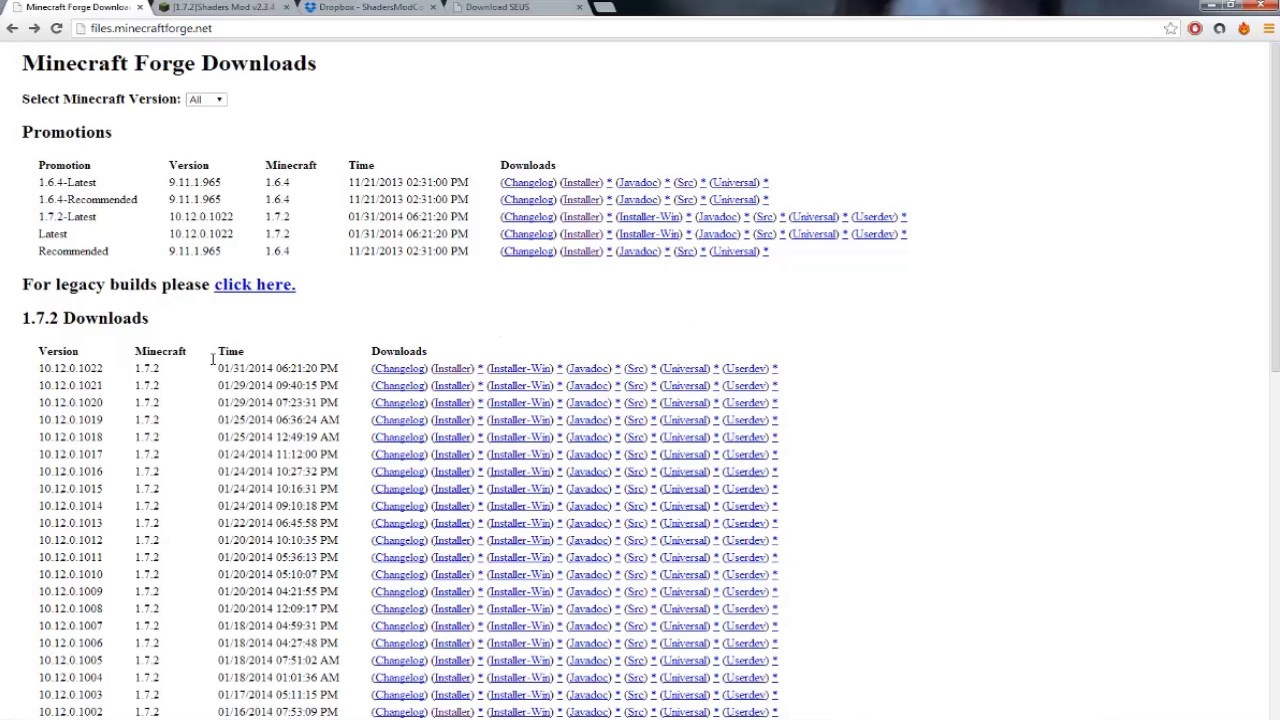
Step: Highlight the 10.12.0.1022 build row for 1.7.2 and its Installer link
{"action": "left_click_drag", "start_coordinate": [36, 373], "coordinate": [814, 380]}
{"action": "left_click", "coordinate": [97, 366]}
{"action": "left_click_drag", "start_coordinate": [432, 368], "coordinate": [486, 376]}
{"action": "left_click", "coordinate": [466, 343]}
Step: Switch to the [1.7.2] Shaders Mod thread and highlight its For Minecraft 1.7.2 section
{"action": "left_click", "coordinate": [222, 7]}
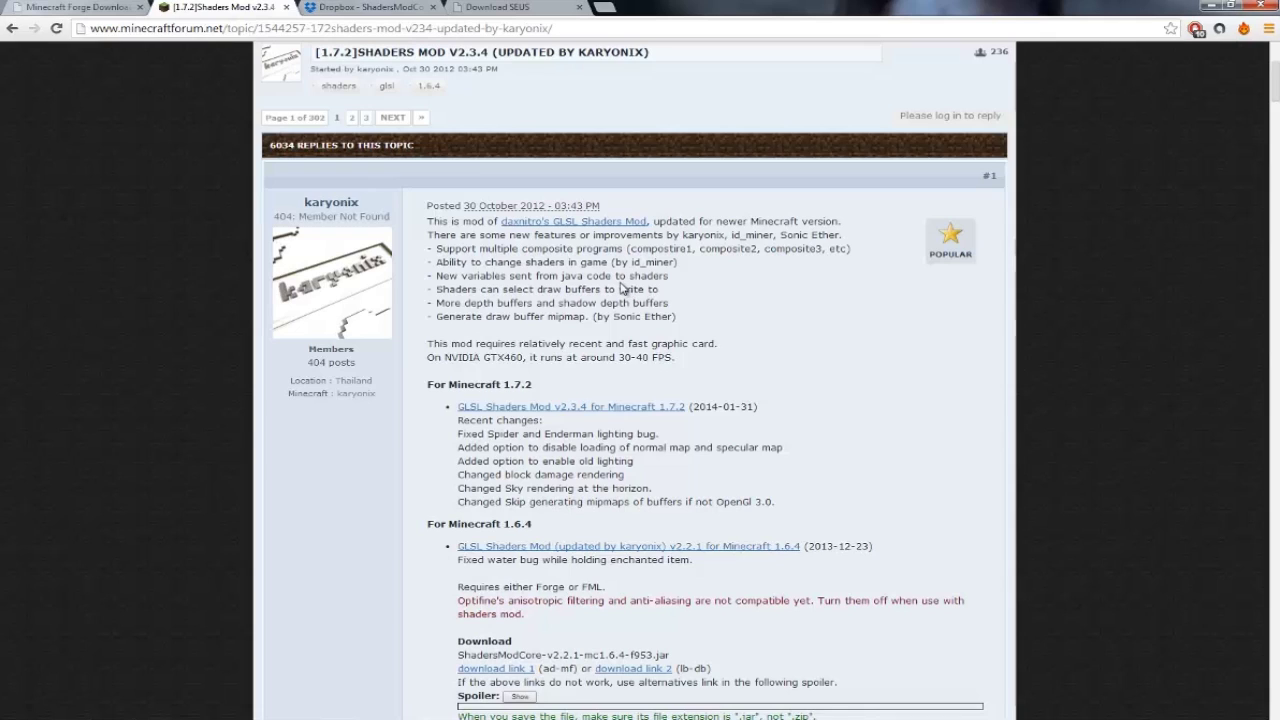
{"action": "scroll", "coordinate": [482, 141], "scroll_direction": "up", "scroll_amount": 2}
{"action": "scroll", "coordinate": [516, 152], "scroll_direction": "down", "scroll_amount": 2}
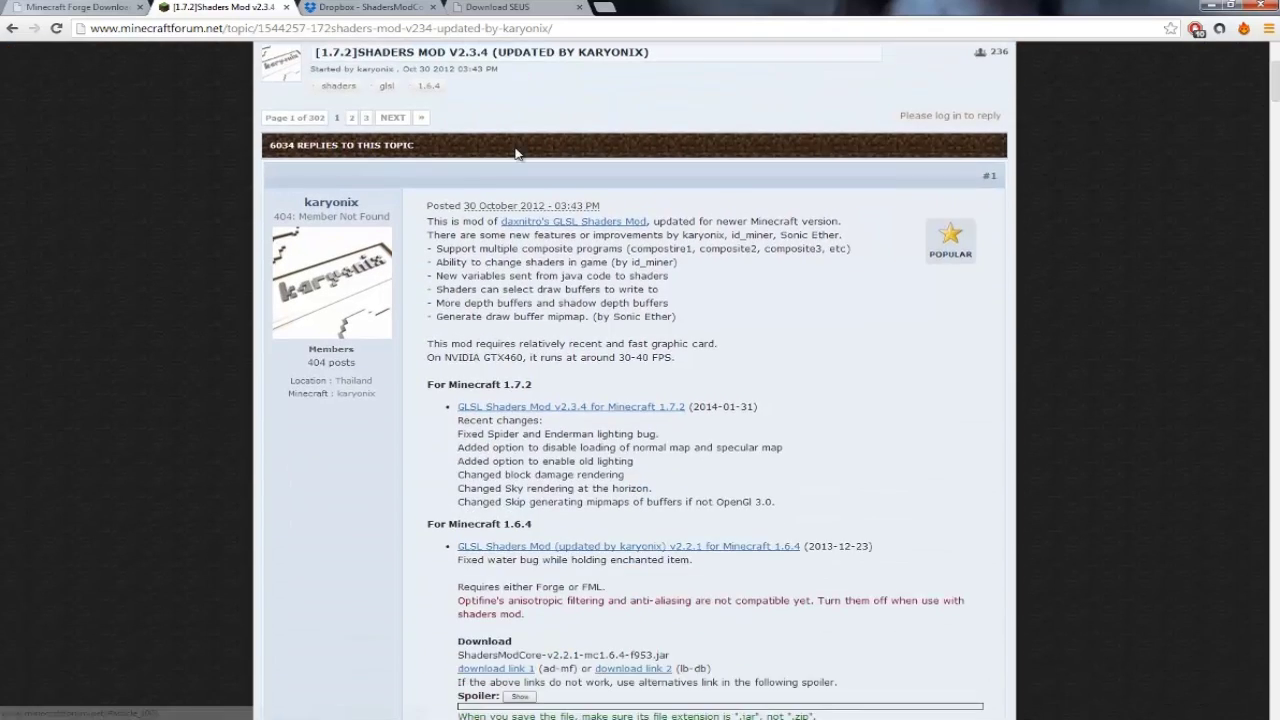
{"action": "scroll", "coordinate": [550, 210], "scroll_direction": "down", "scroll_amount": 1}
{"action": "scroll", "coordinate": [505, 170], "scroll_direction": "up", "scroll_amount": 5}
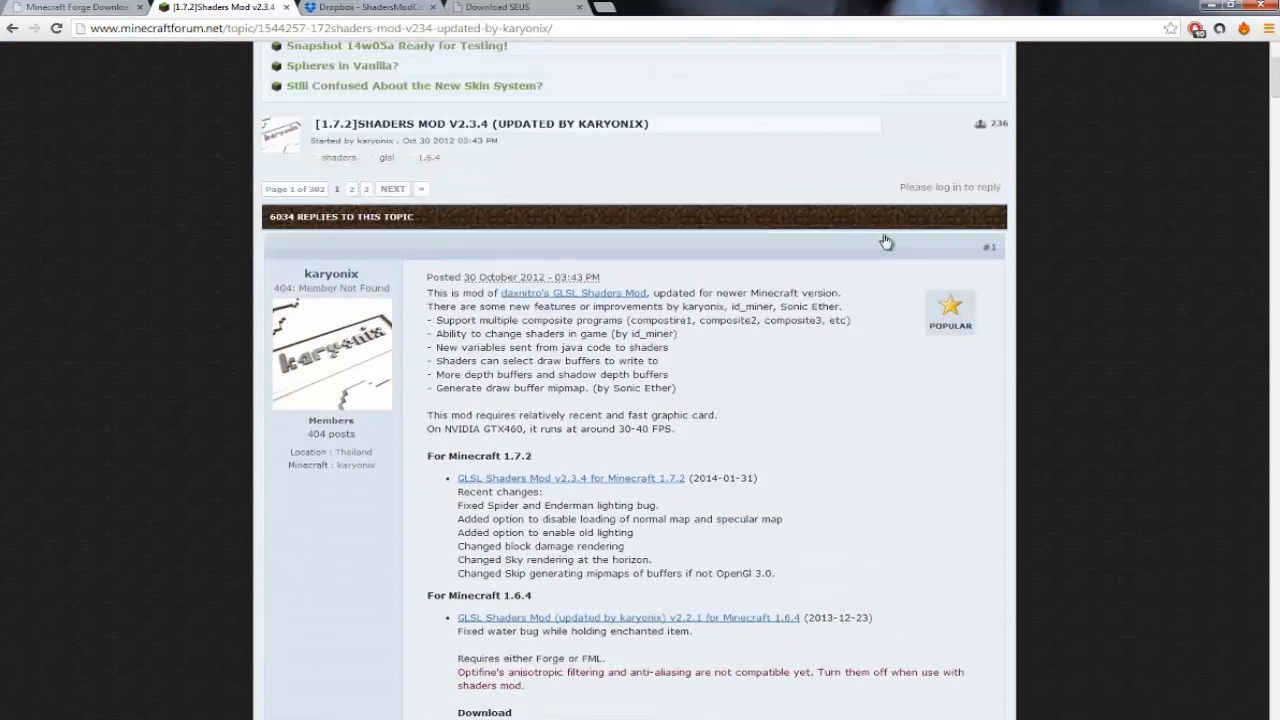
{"action": "scroll", "coordinate": [573, 170], "scroll_direction": "down", "scroll_amount": 4}
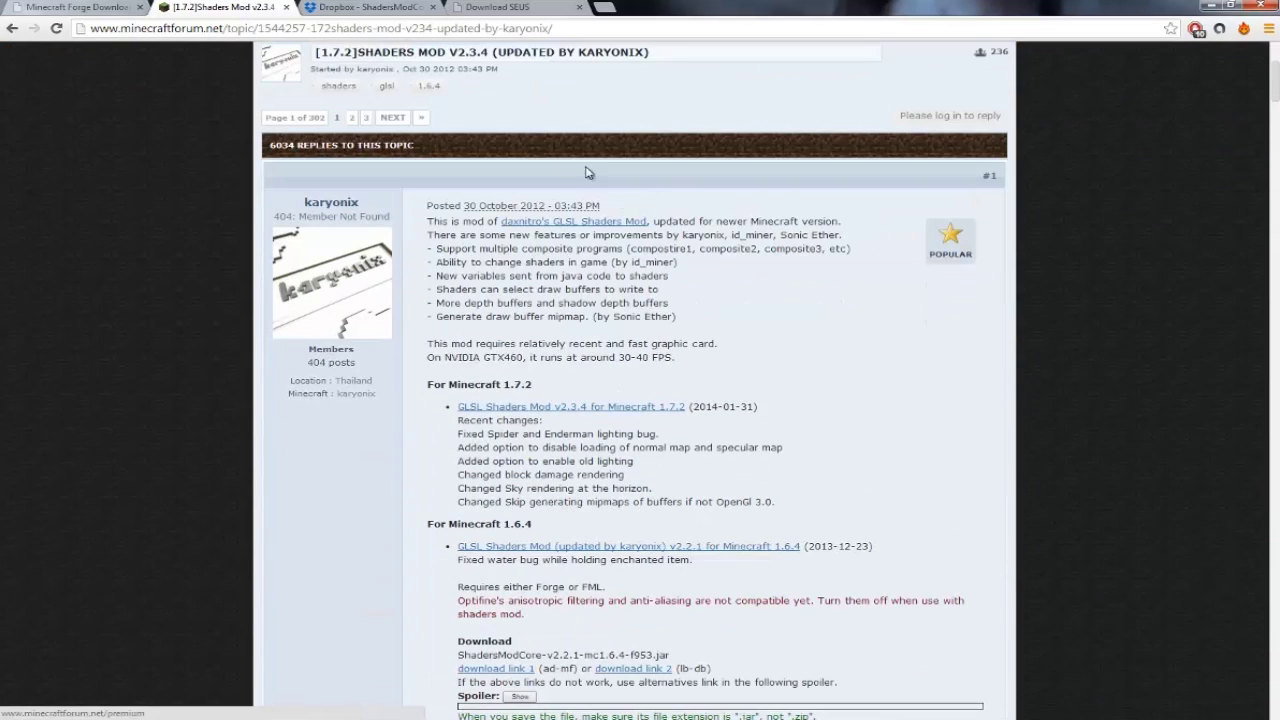
{"action": "left_click_drag", "start_coordinate": [432, 384], "coordinate": [538, 386]}
{"action": "left_click", "coordinate": [540, 393]}
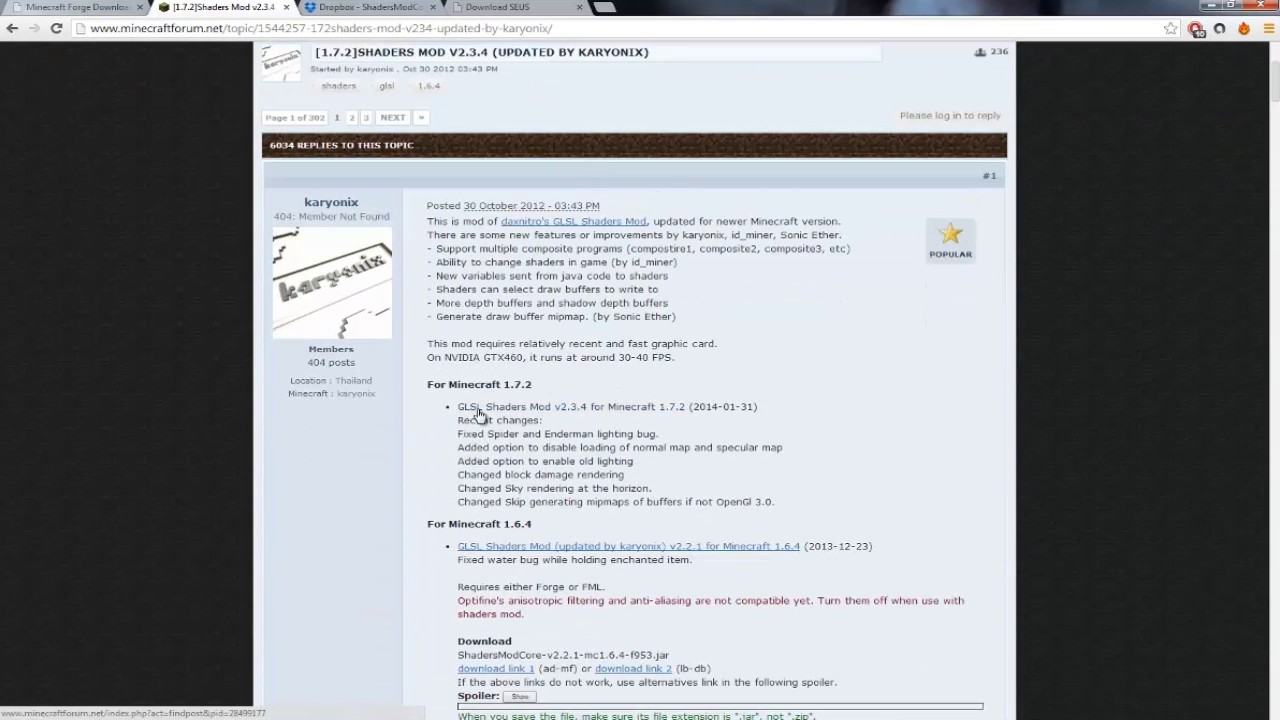
Step: Open the GLSL Shaders Mod v2.3.4 post #6010, highlighting its author and download link
{"action": "left_click", "coordinate": [560, 412]}
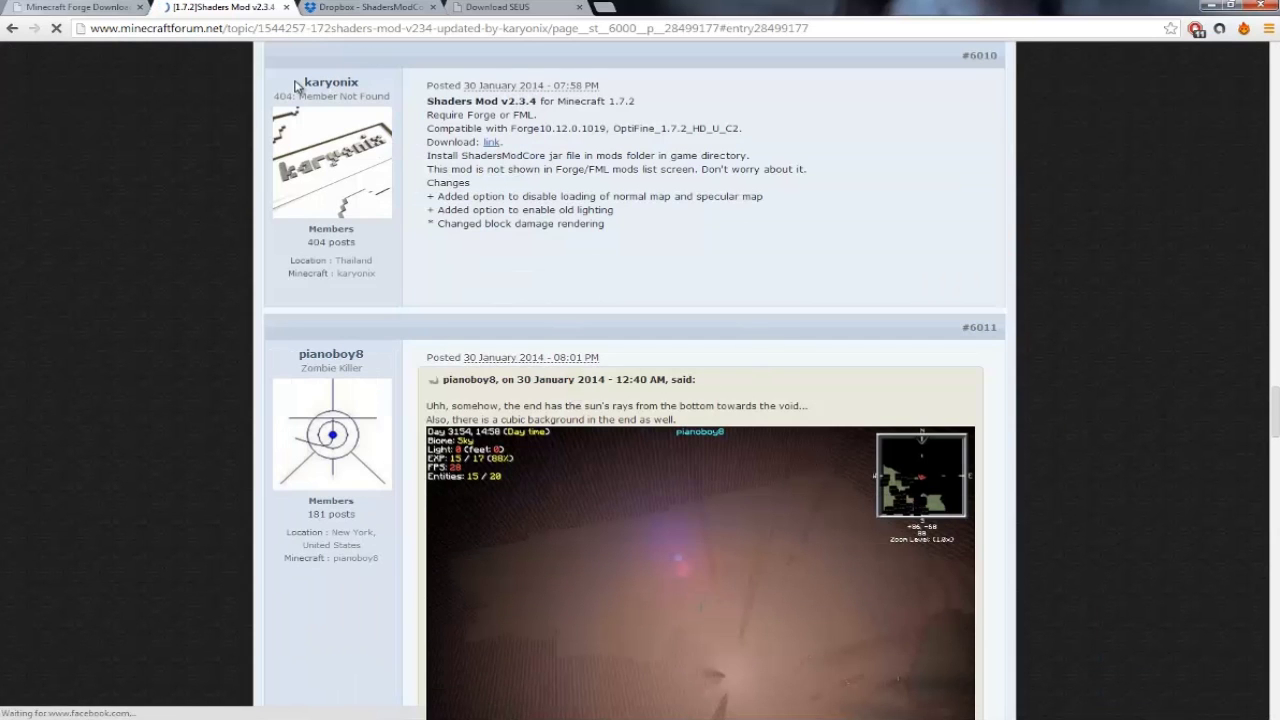
{"action": "left_click_drag", "start_coordinate": [300, 86], "coordinate": [372, 83]}
{"action": "left_click", "coordinate": [372, 83]}
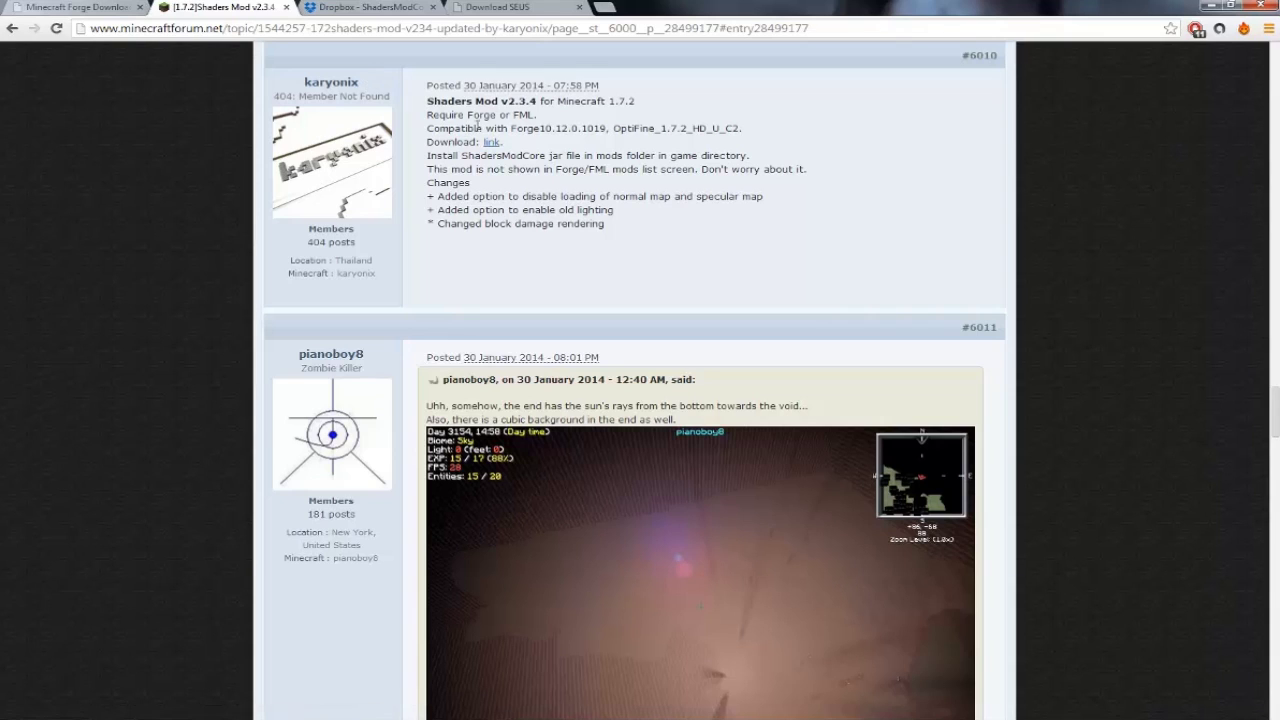
{"action": "left_click_drag", "start_coordinate": [453, 142], "coordinate": [500, 146]}
{"action": "left_click", "coordinate": [486, 148]}
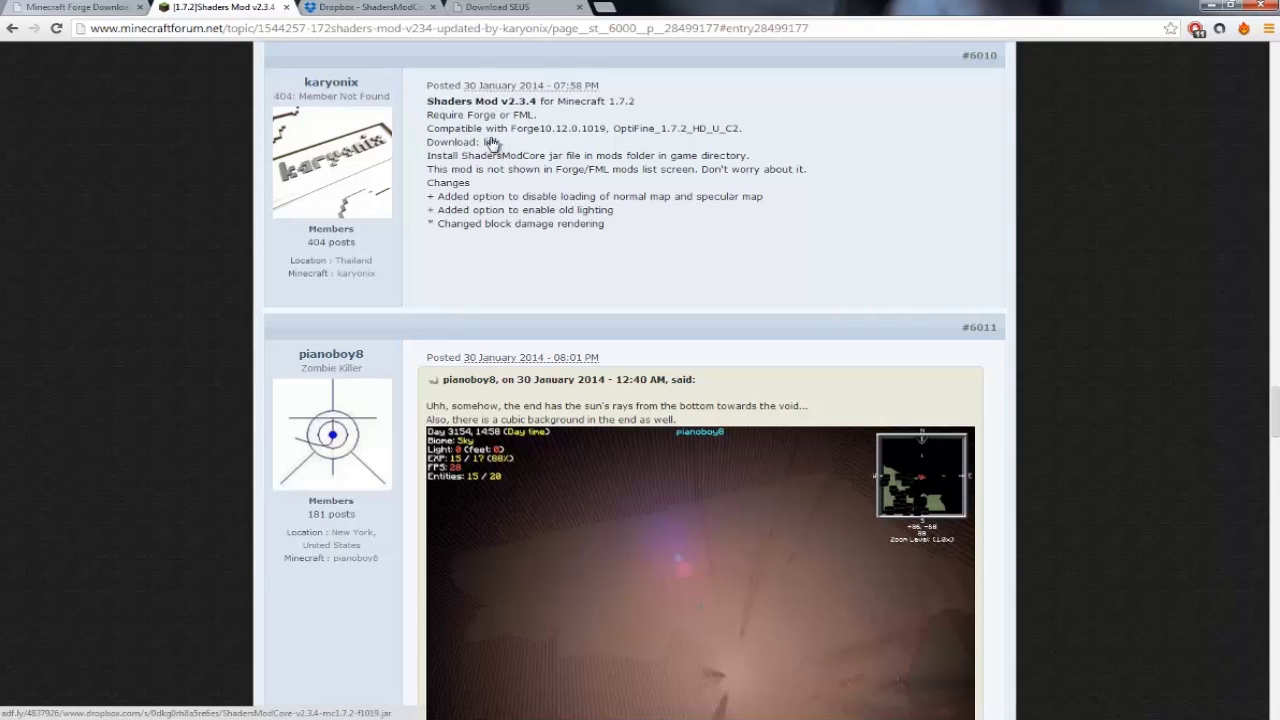
Step: View the ShadersModCore-v2.3.4-mc1.7.2-f1019.jar Dropbox page, then the SEUS v10.1 Preview 1 download page
{"action": "left_click", "coordinate": [362, 9]}
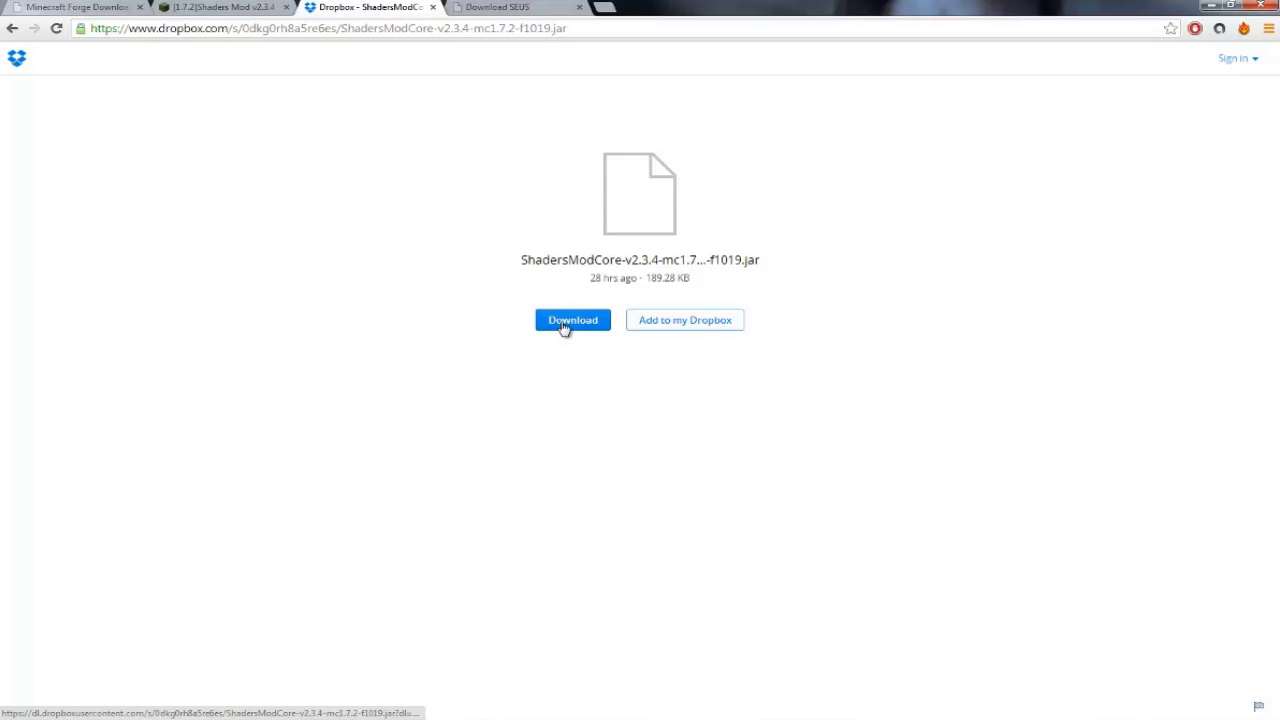
{"action": "left_click", "coordinate": [514, 8]}
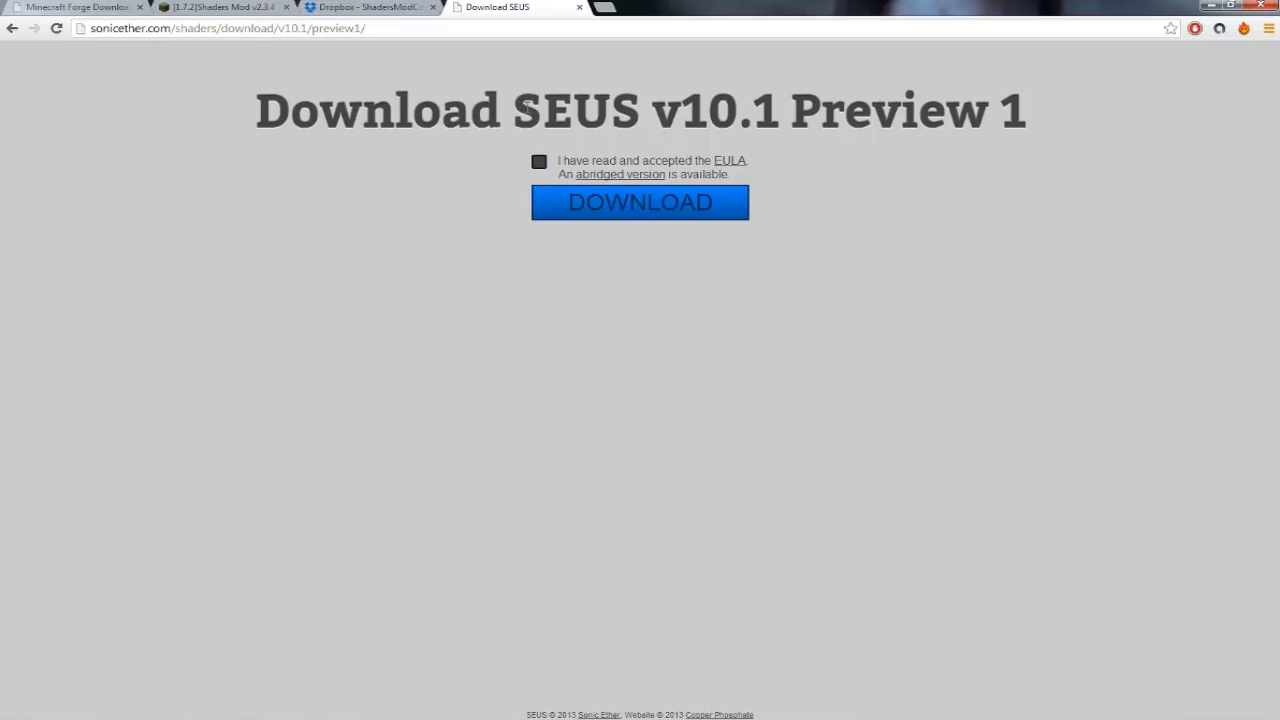
Step: Highlight SEUS in the page heading and accept the SEUS EULA
{"action": "left_click_drag", "start_coordinate": [525, 105], "coordinate": [641, 110]}
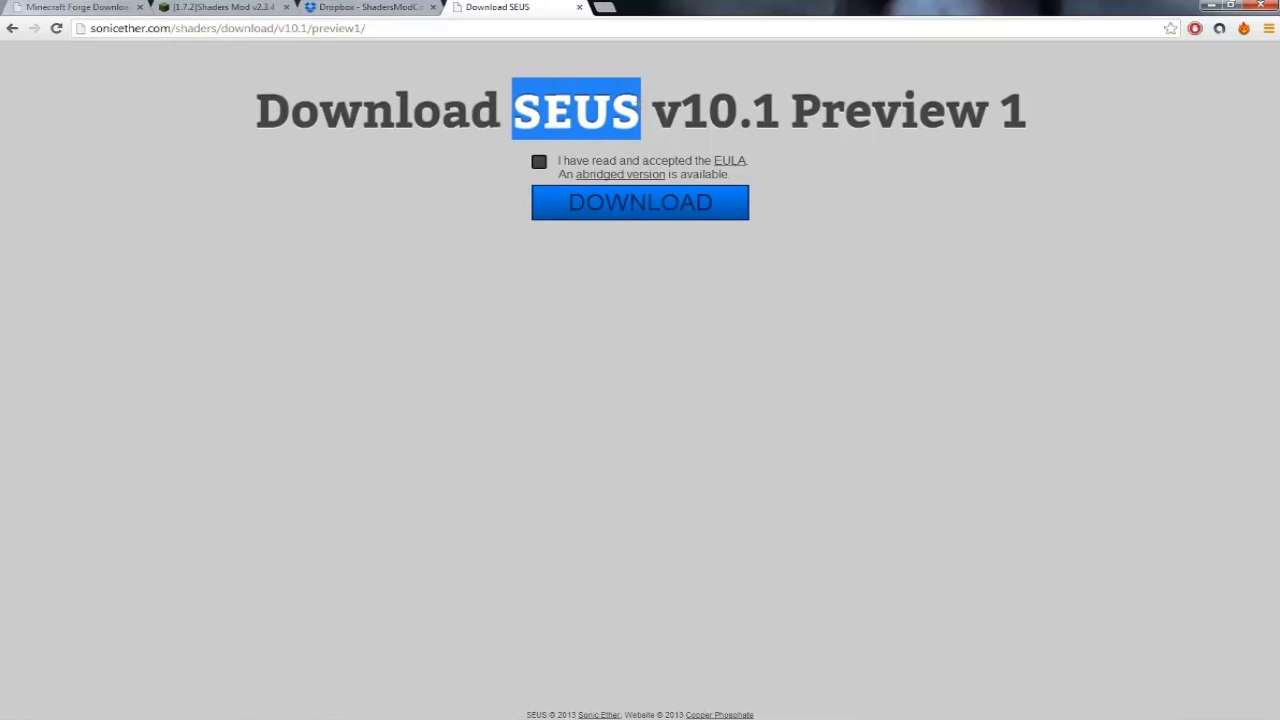
{"action": "left_click", "coordinate": [872, 149]}
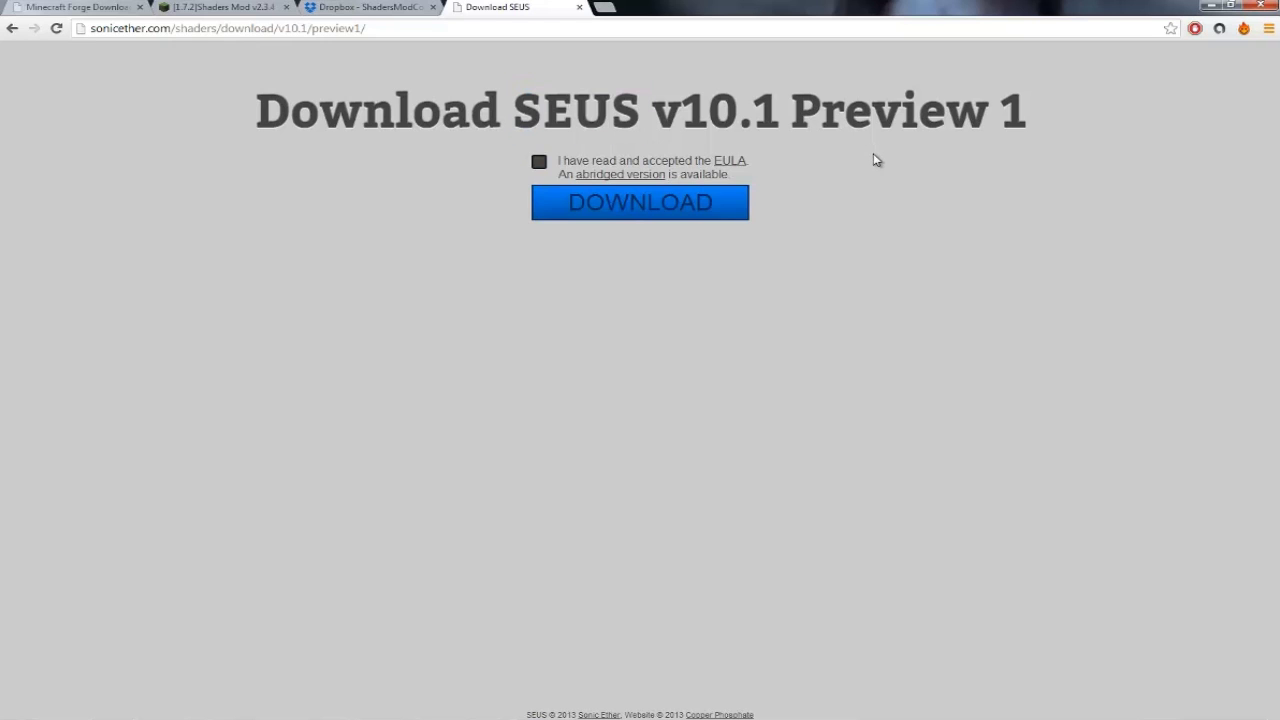
{"action": "left_click", "coordinate": [539, 163]}
Step: Minimize Chrome and highlight the downloaded Forge, ShadersMod and SEUS files on the desktop
{"action": "left_click", "coordinate": [1210, 6]}
{"action": "left_click_drag", "start_coordinate": [883, 310], "coordinate": [600, 436]}
{"action": "left_click", "coordinate": [672, 470]}
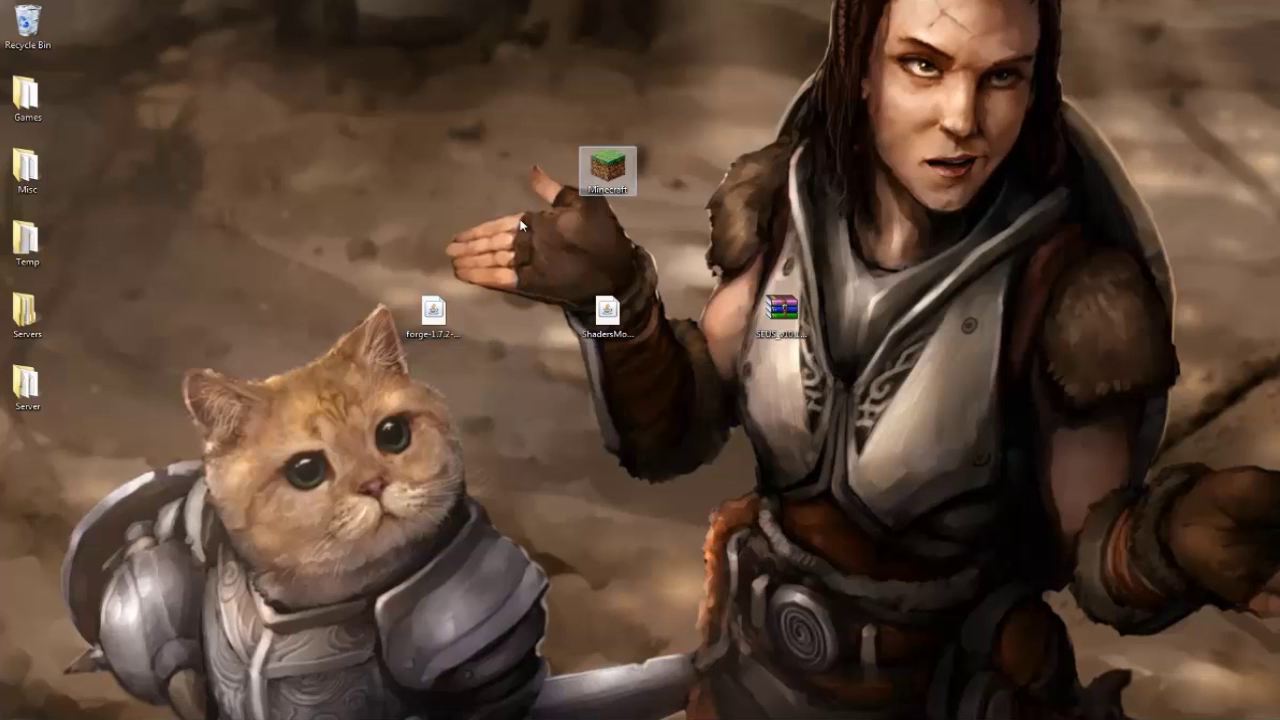
Step: Install the Forge 10.12.0.1022 client with the forge-1.7.2 installer and confirm the Complete message
{"action": "double_click", "coordinate": [435, 310]}
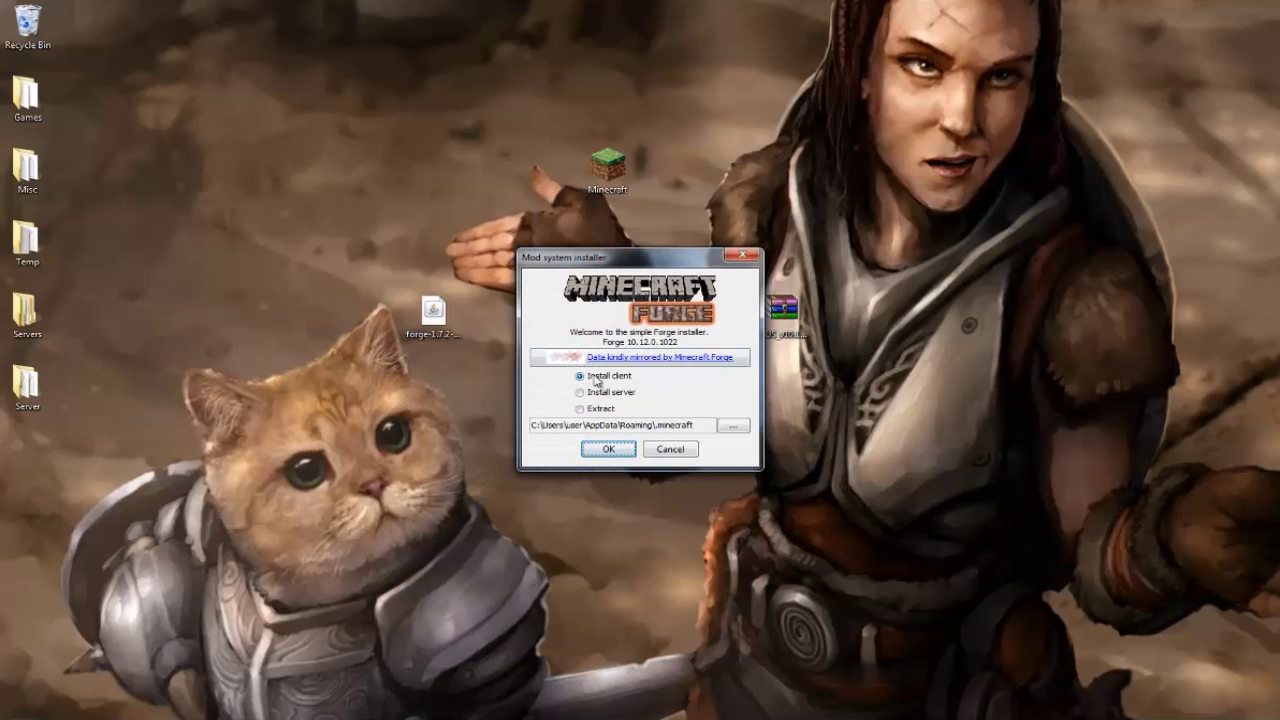
{"action": "left_click", "coordinate": [608, 450]}
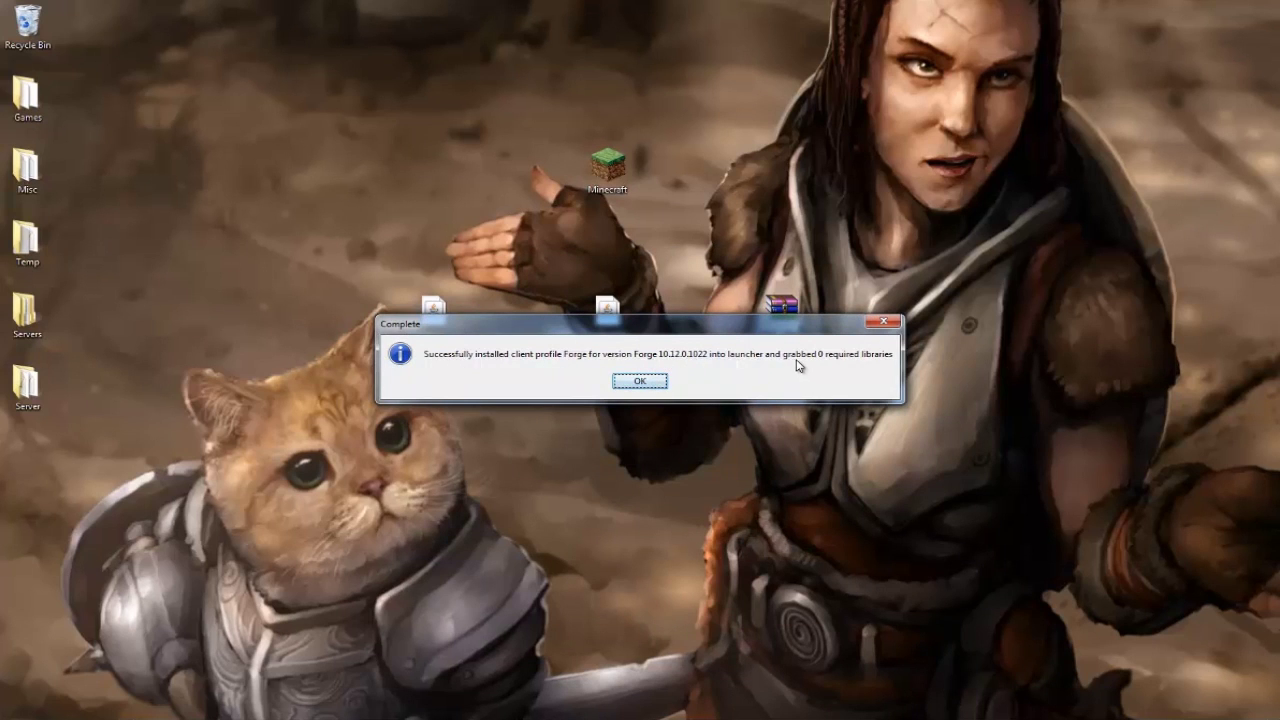
{"action": "left_click", "coordinate": [640, 381]}
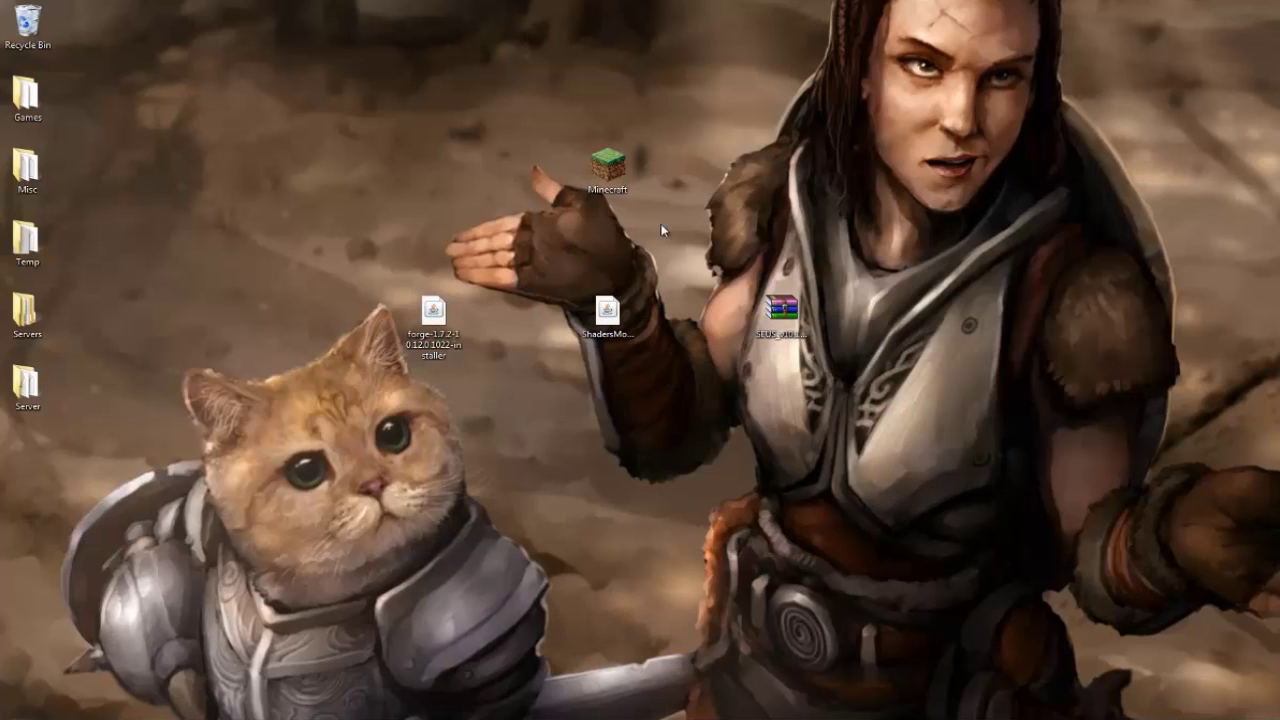
Step: Start the Minecraft Launcher, save the profile with release 1.7.2, and reposition the window
{"action": "left_click", "coordinate": [608, 168]}
{"action": "double_click", "coordinate": [610, 167]}
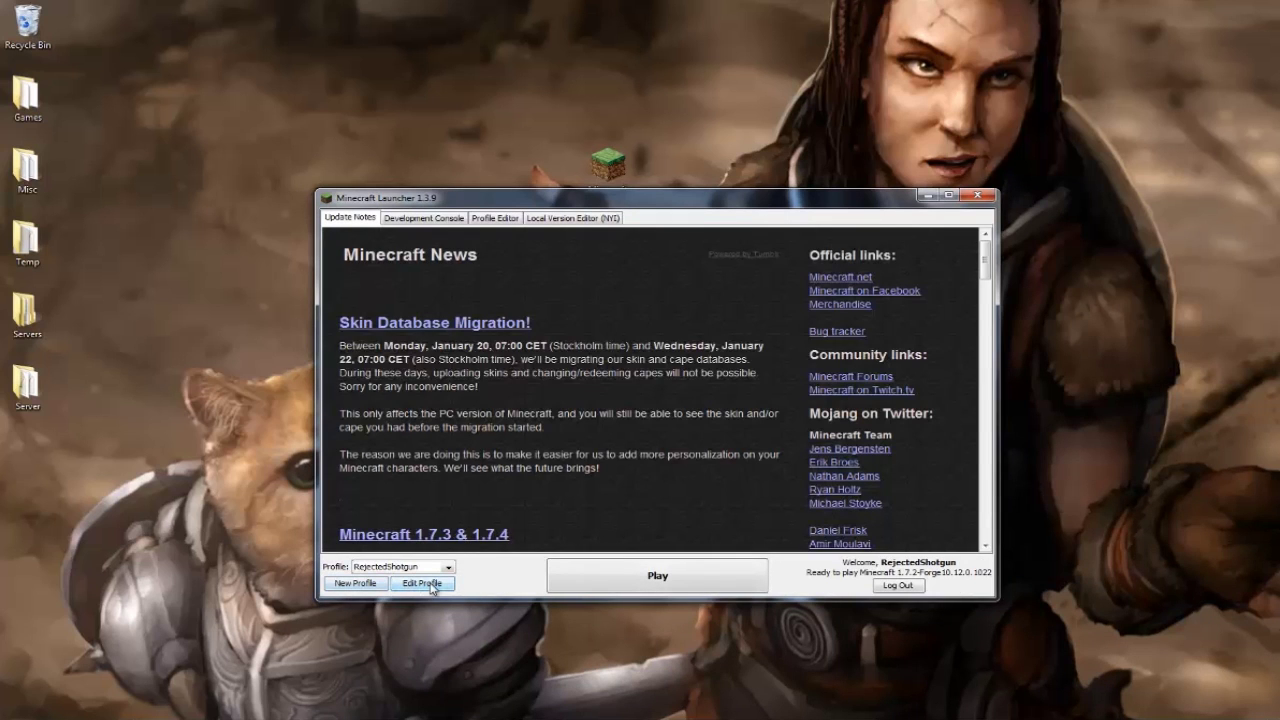
{"action": "left_click", "coordinate": [428, 587]}
{"action": "left_click", "coordinate": [678, 453]}
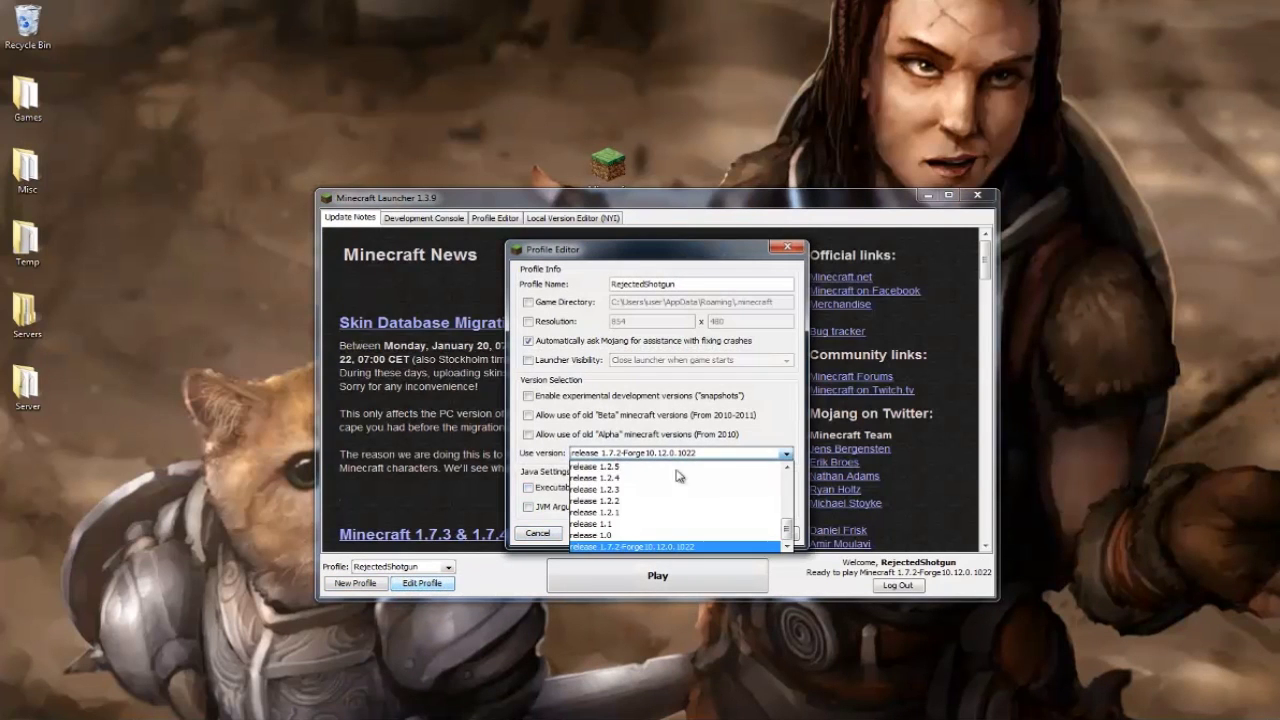
{"action": "left_click", "coordinate": [728, 479]}
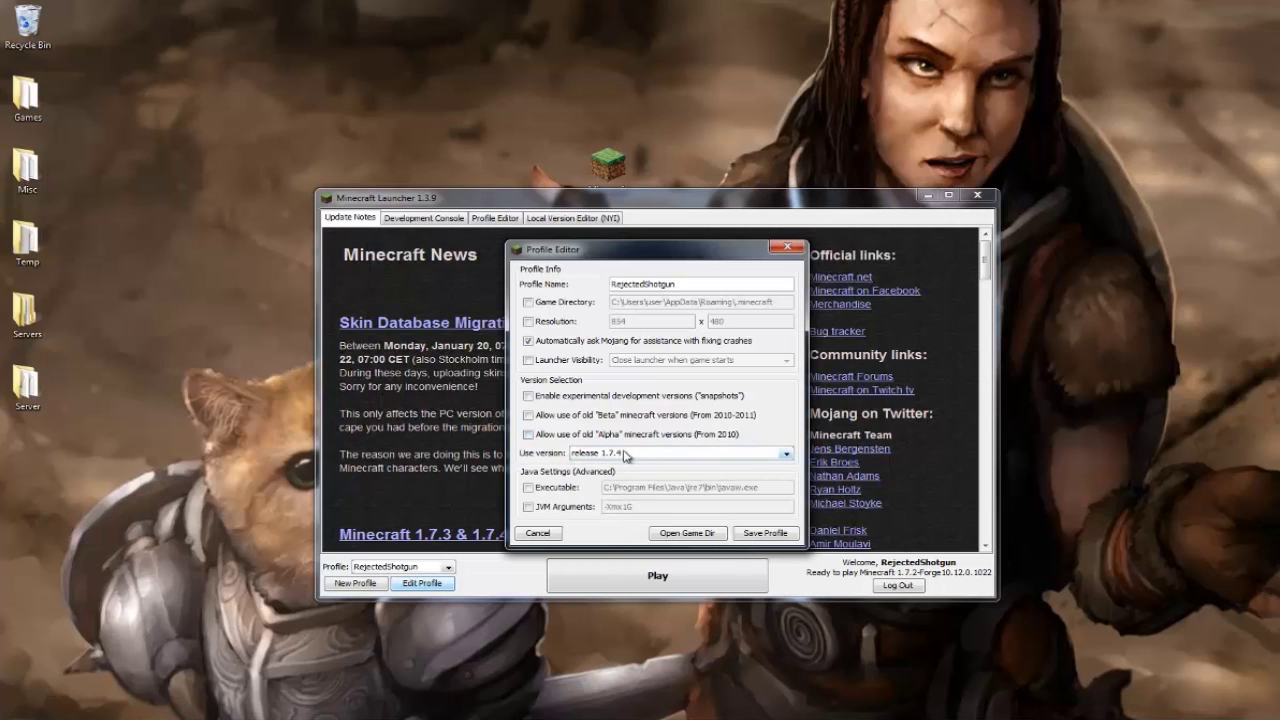
{"action": "left_click", "coordinate": [620, 458]}
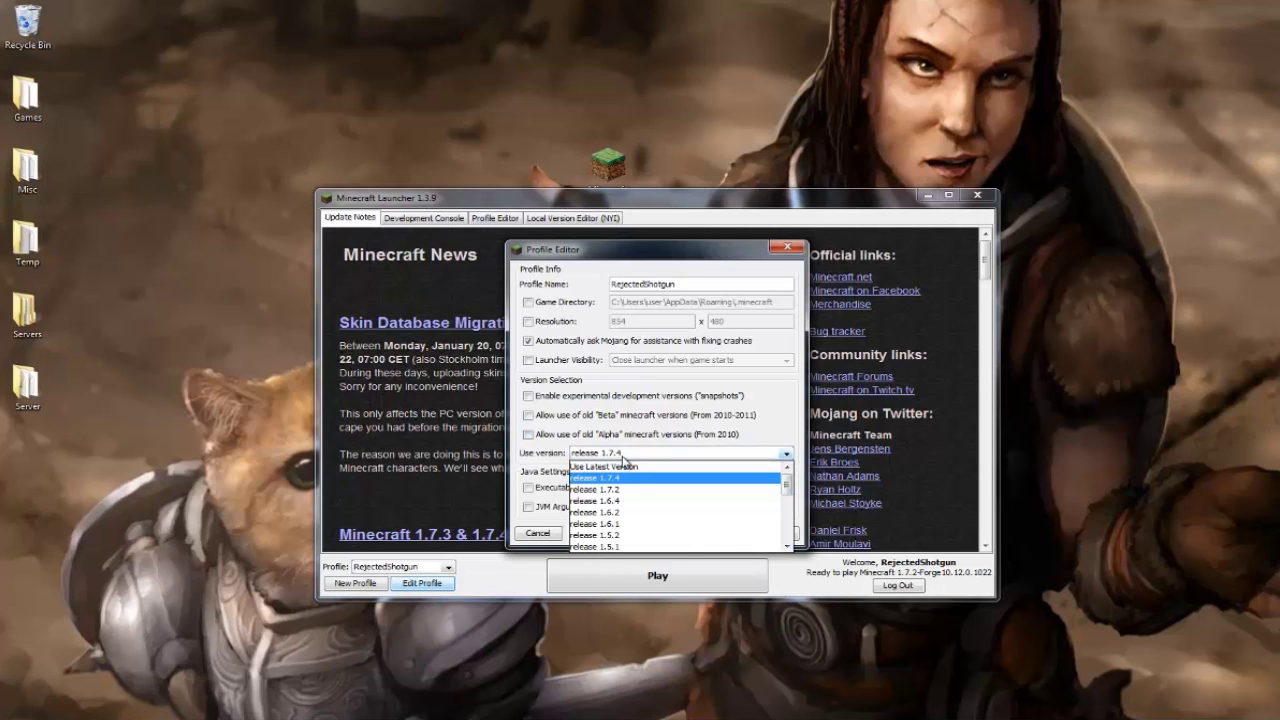
{"action": "left_click", "coordinate": [628, 490]}
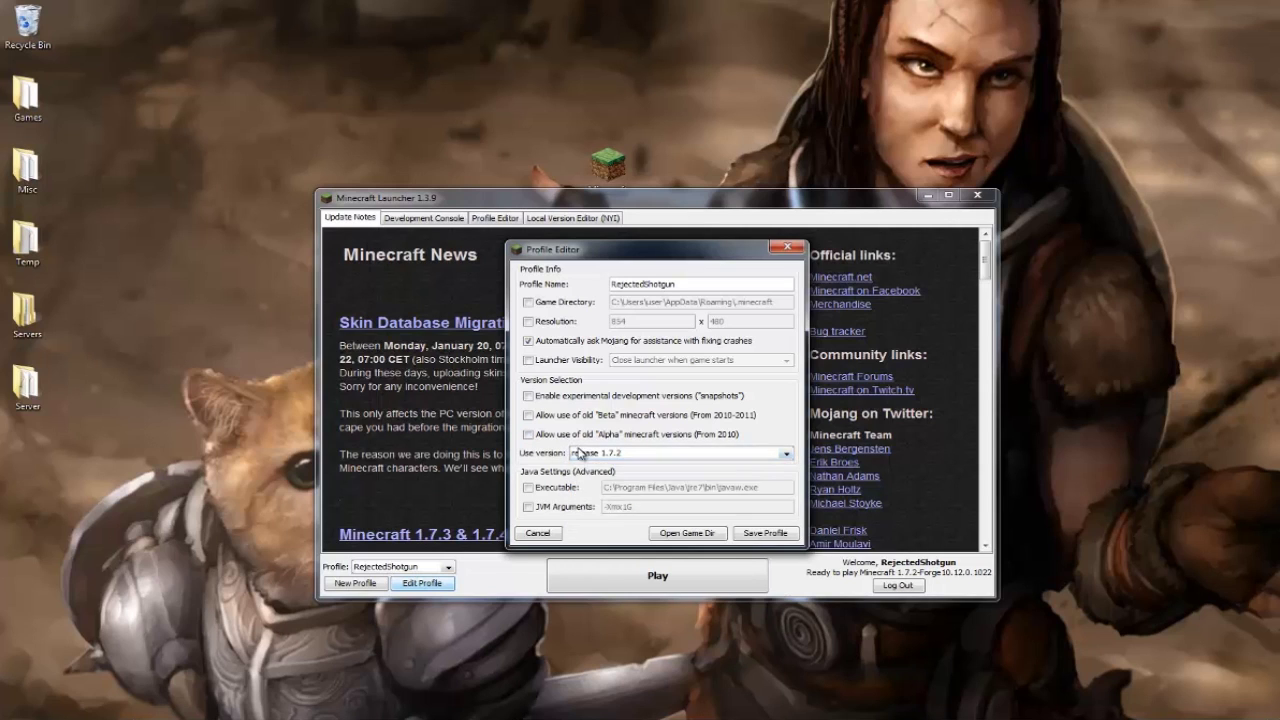
{"action": "left_click", "coordinate": [762, 534]}
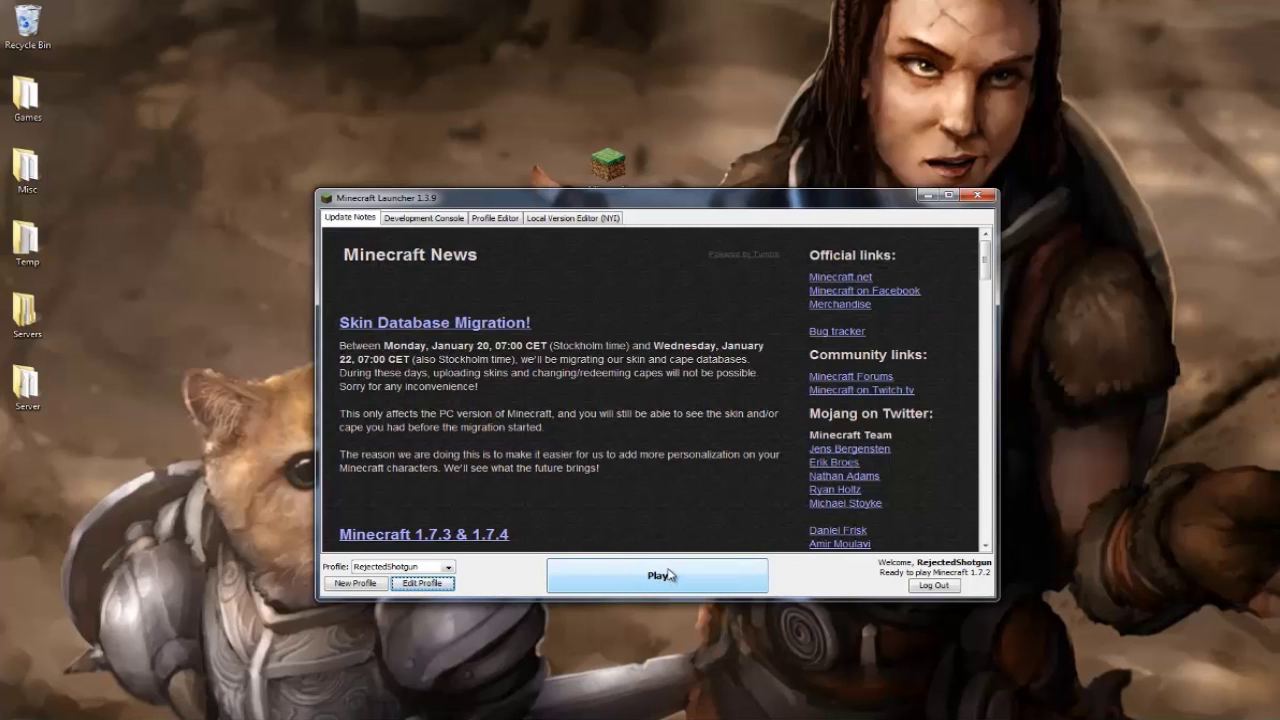
{"action": "left_click_drag", "start_coordinate": [550, 198], "coordinate": [805, 265]}
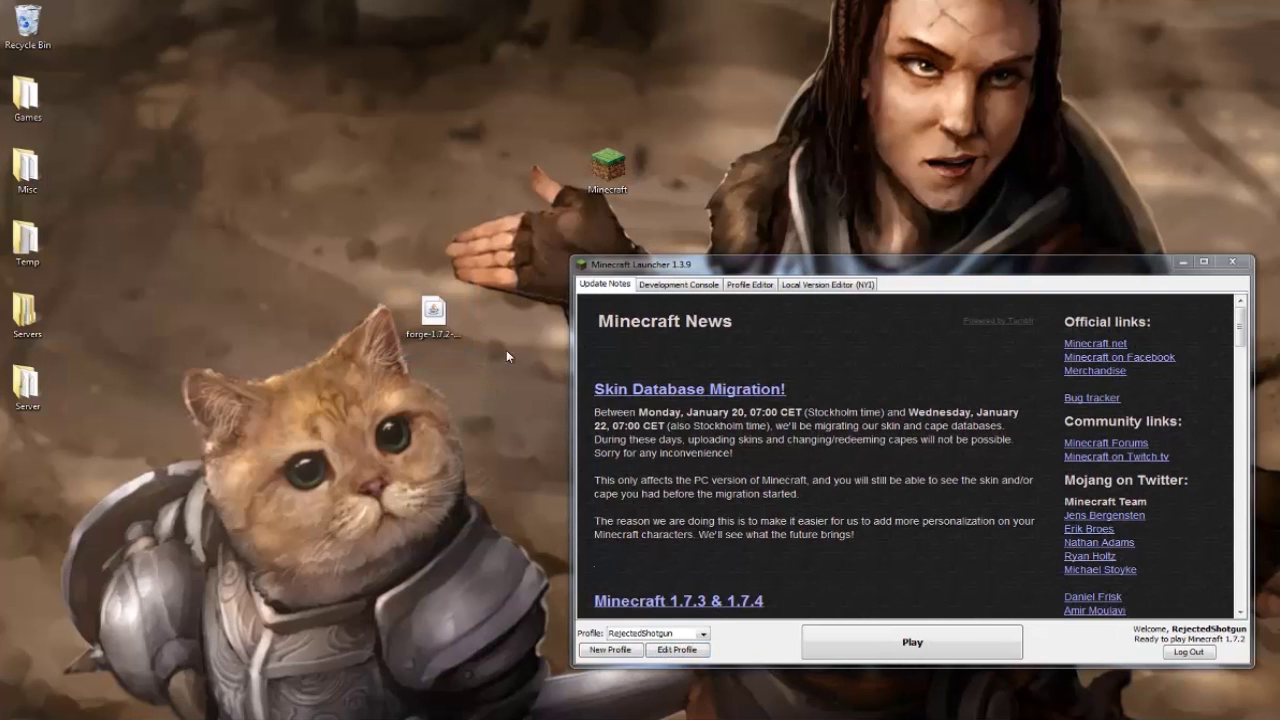
Step: Save the profile with release 1.7.2-Forge10.12.0.1022 and press Play to launch Minecraft
{"action": "left_click_drag", "start_coordinate": [656, 269], "coordinate": [404, 212]}
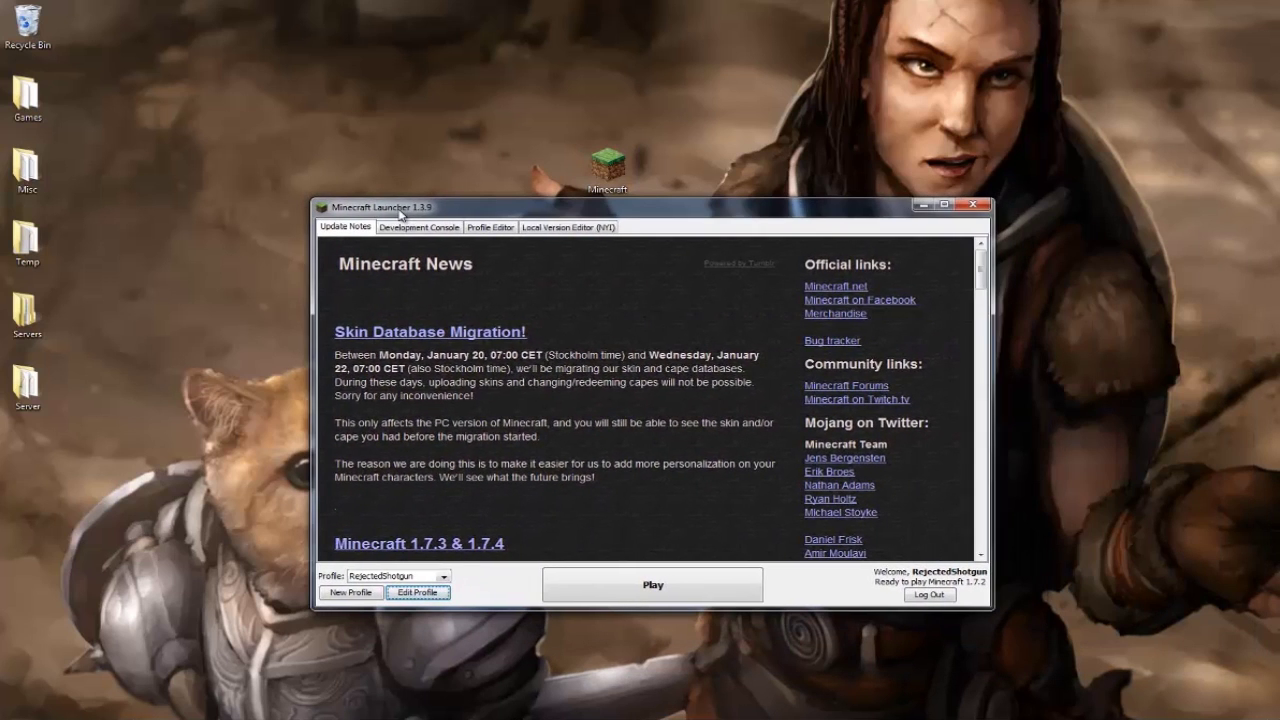
{"action": "left_click_drag", "start_coordinate": [400, 212], "coordinate": [399, 212]}
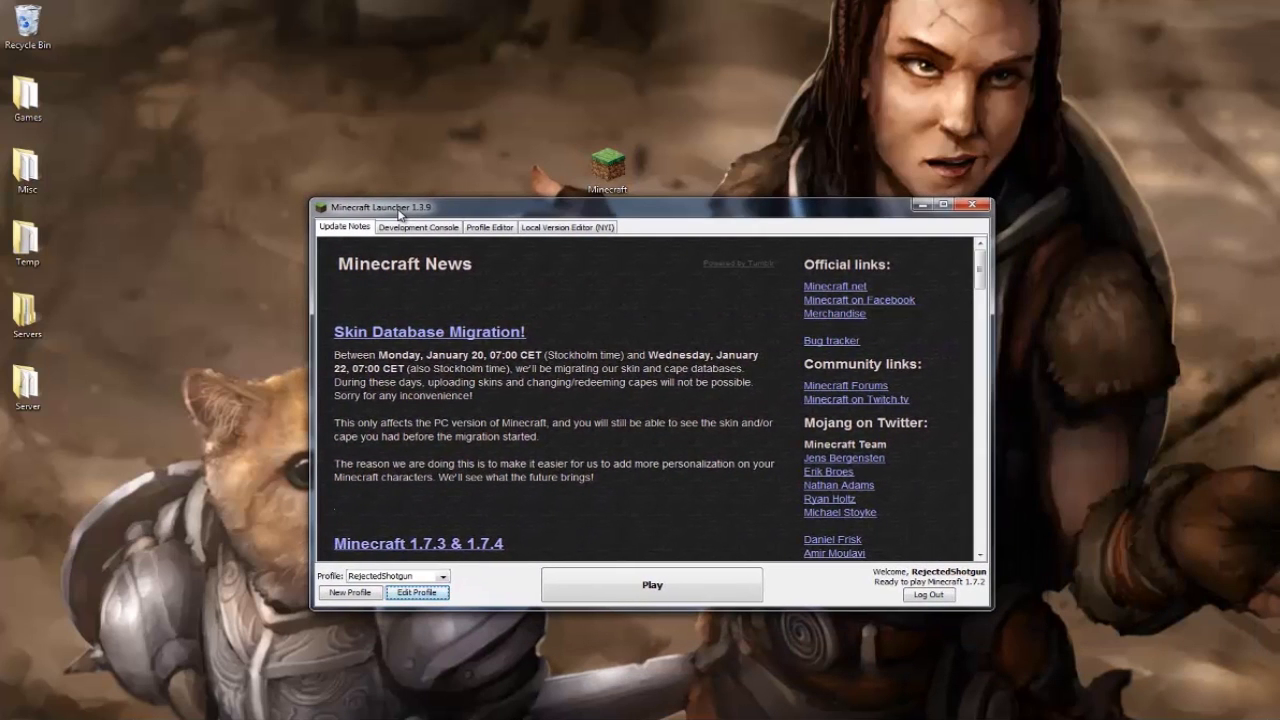
{"action": "left_click", "coordinate": [417, 592]}
{"action": "left_click", "coordinate": [648, 464]}
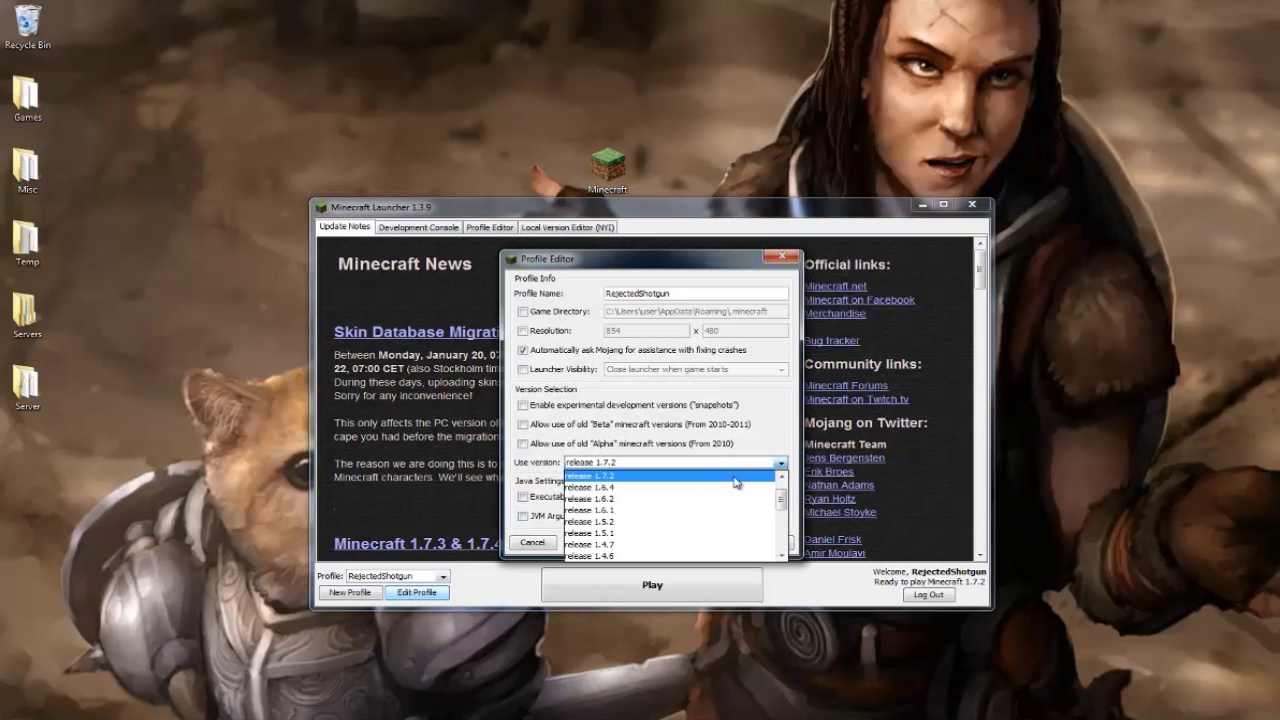
{"action": "left_click_drag", "start_coordinate": [783, 500], "coordinate": [786, 541]}
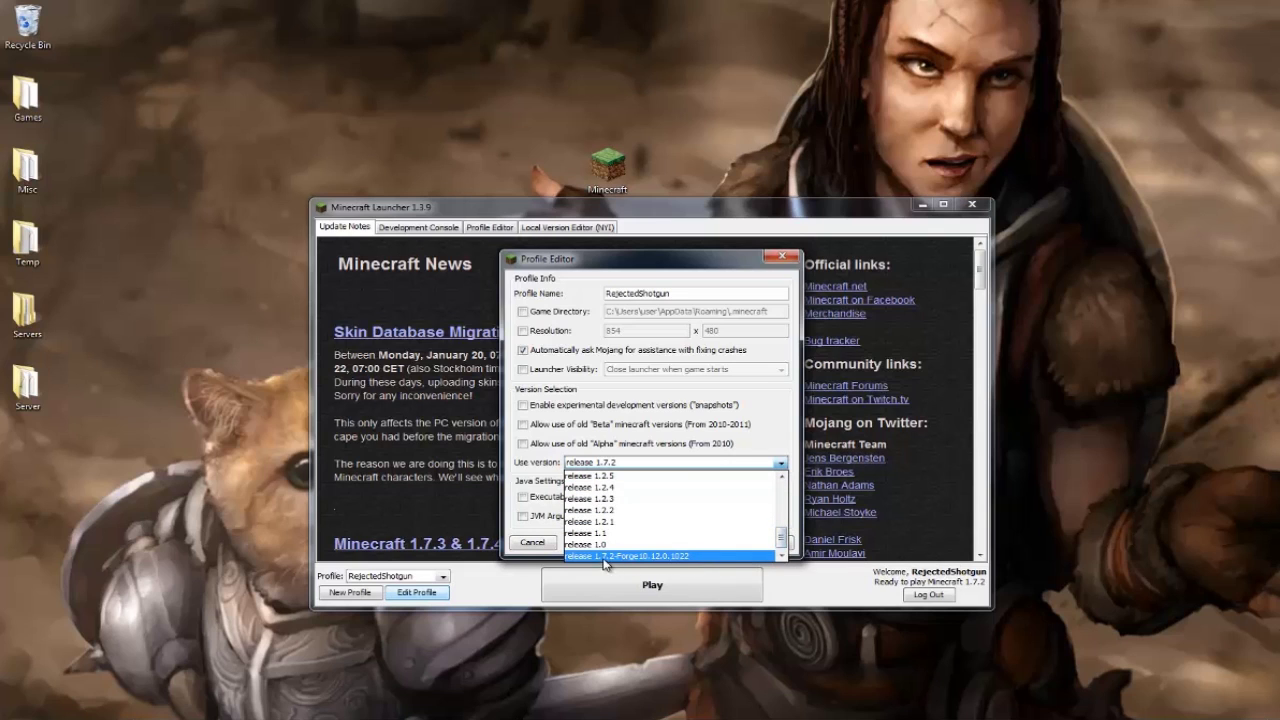
{"action": "left_click", "coordinate": [616, 556]}
{"action": "left_click", "coordinate": [762, 543]}
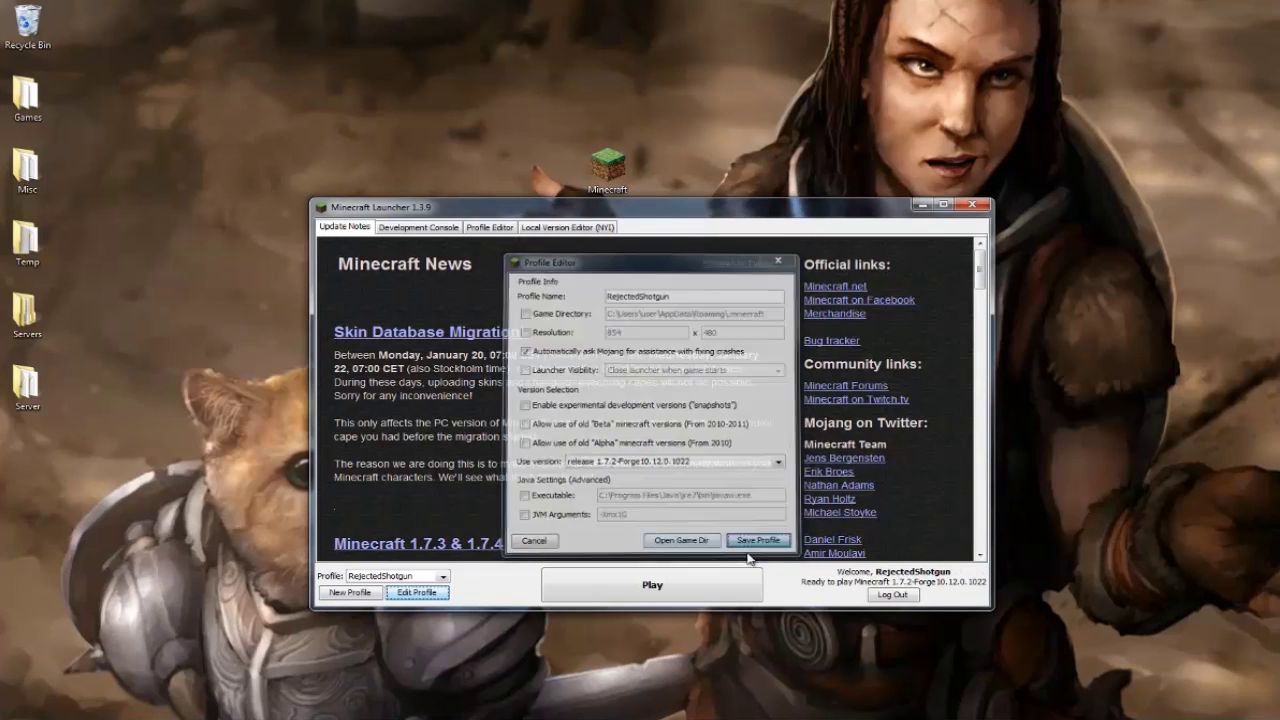
{"action": "left_click", "coordinate": [685, 589]}
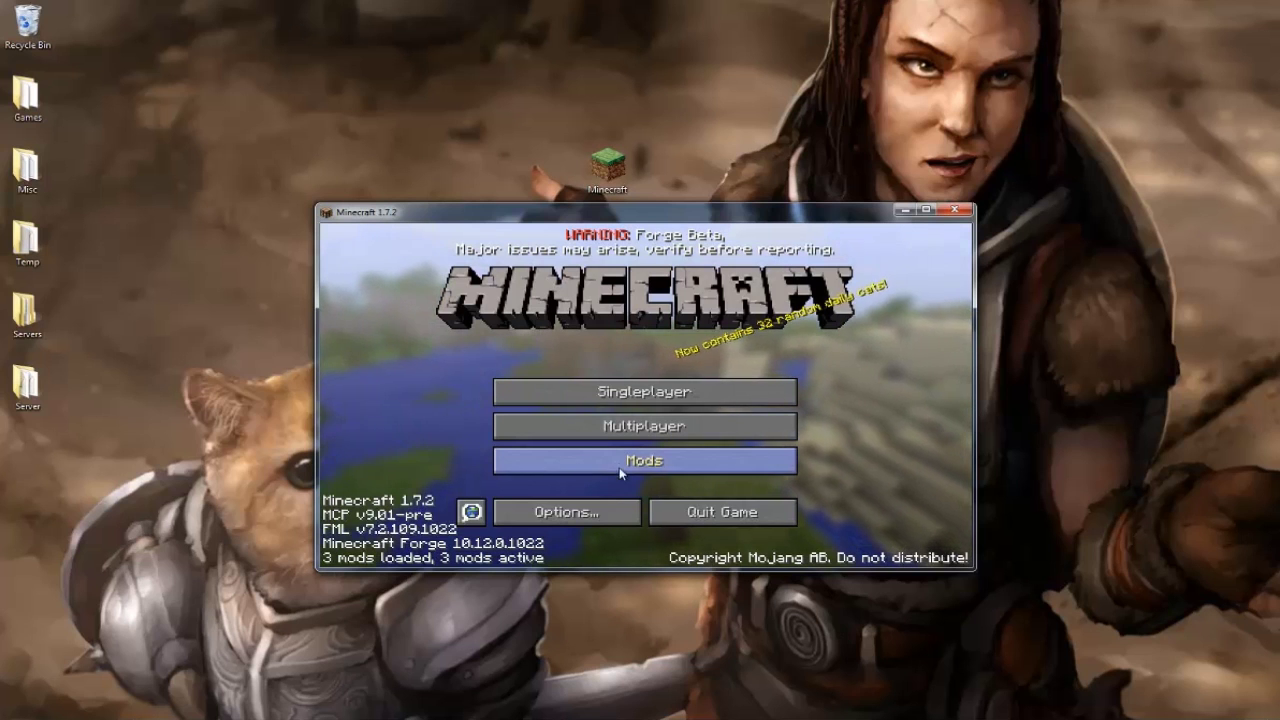
Step: Close the game and navigate a new Explorer window to %appdata%
{"action": "left_click", "coordinate": [955, 211]}
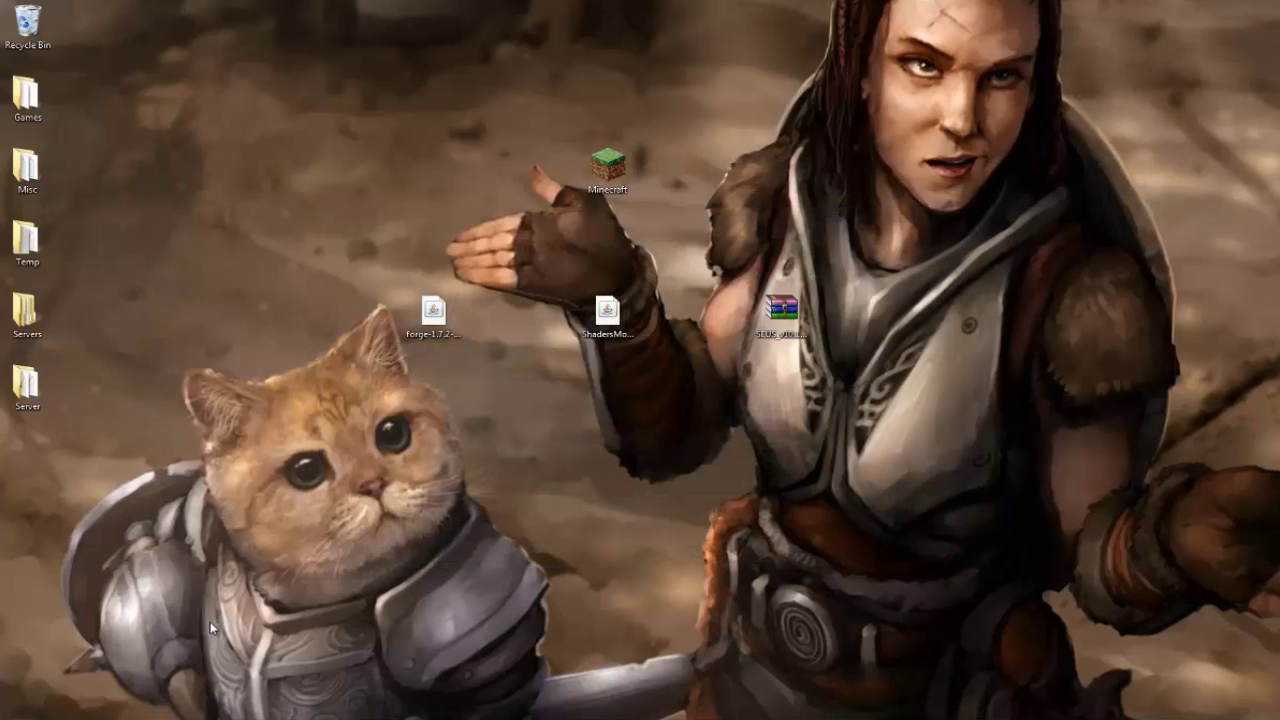
{"action": "key", "text": "super+e"}
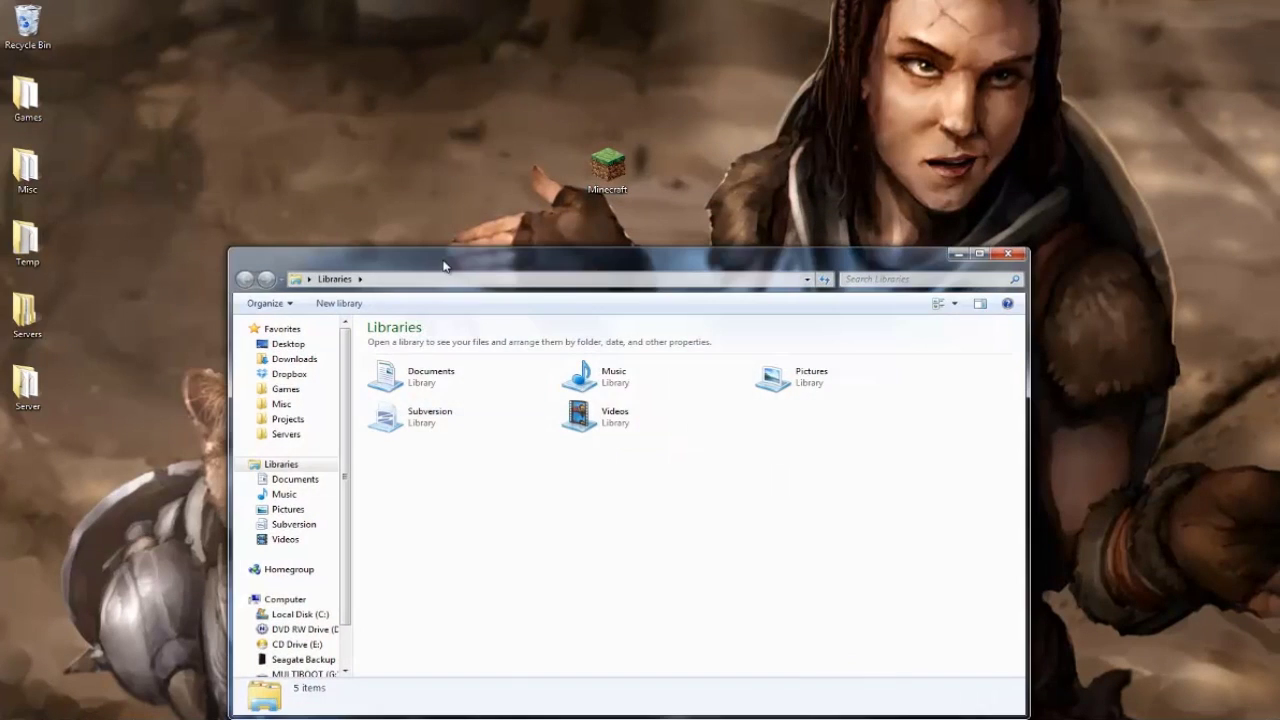
{"action": "left_click_drag", "start_coordinate": [449, 240], "coordinate": [463, 194]}
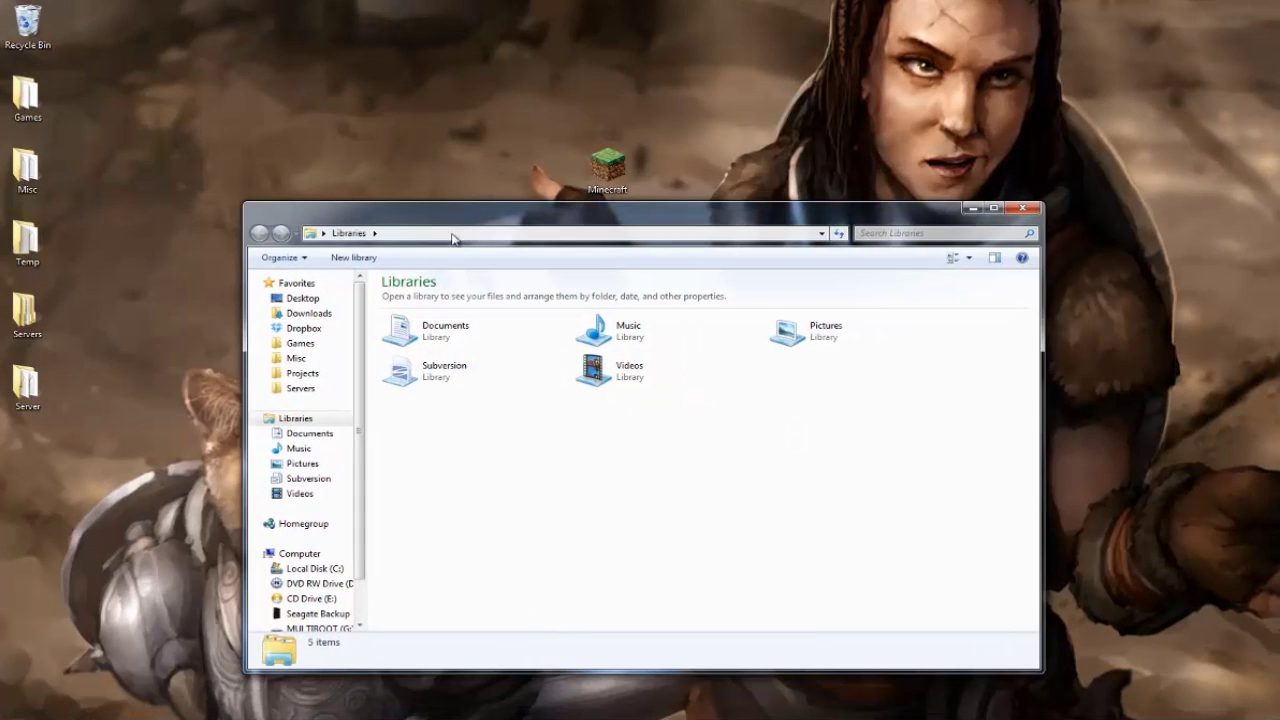
{"action": "left_click", "coordinate": [452, 234]}
{"action": "left_click", "coordinate": [440, 234]}
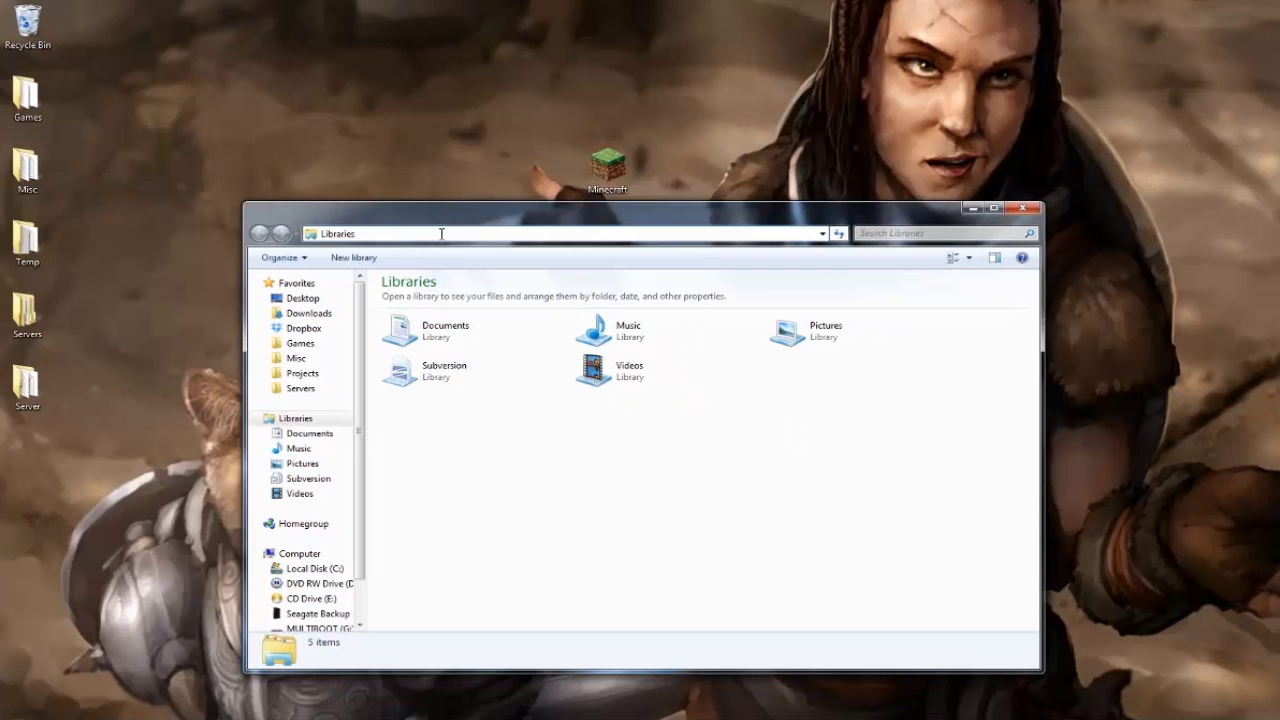
{"action": "double_click", "coordinate": [442, 234]}
{"action": "type", "text": "%ap"}
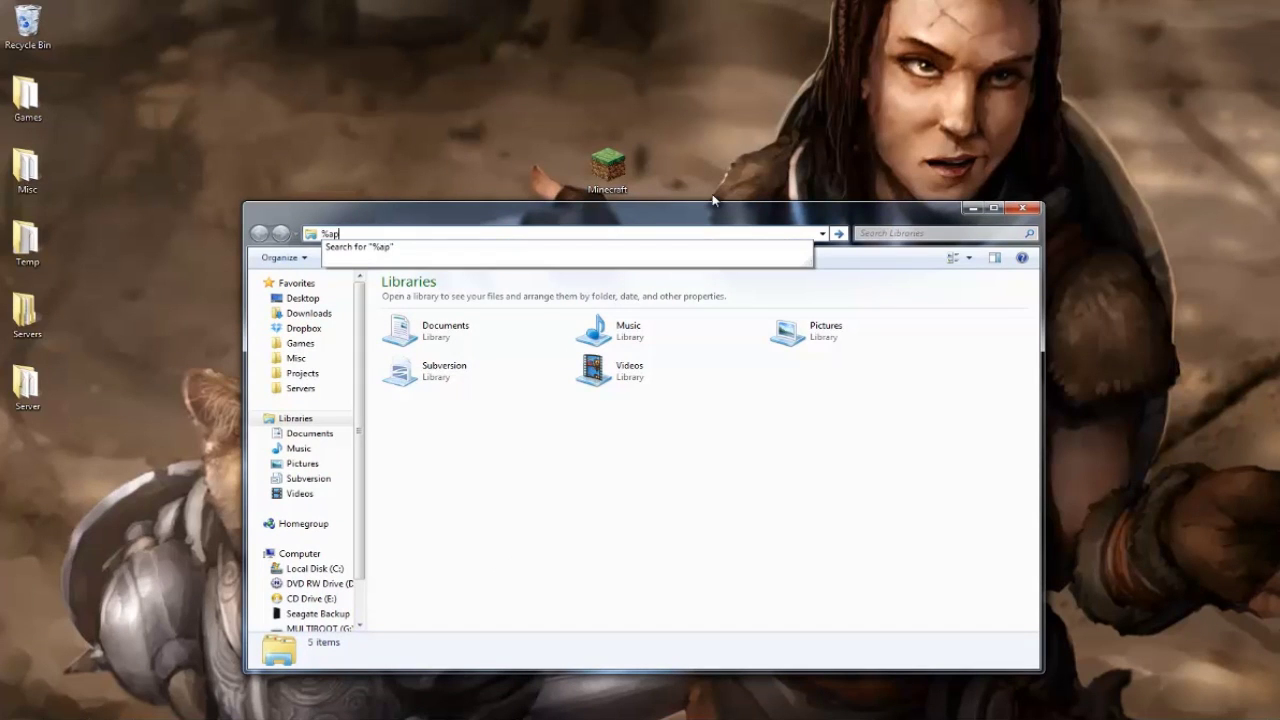
{"action": "type", "text": "pdata%"}
{"action": "key", "text": "Return"}
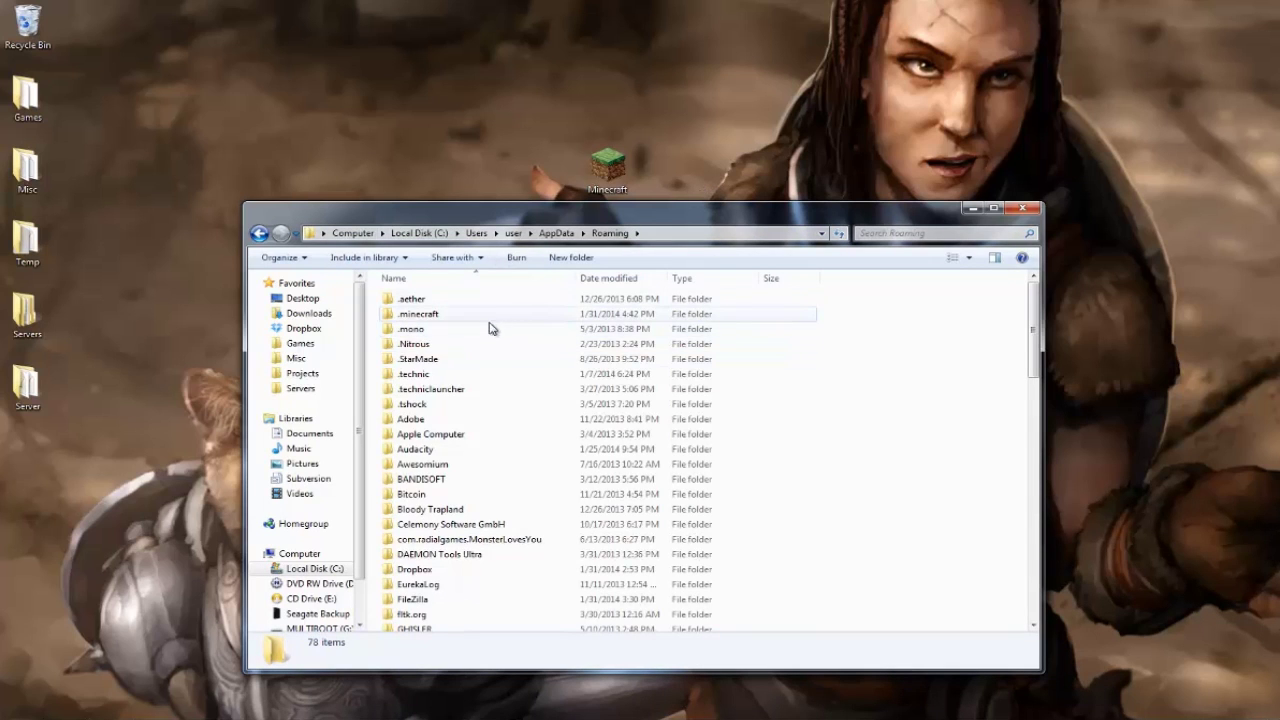
Step: Move the ShadersModCore-v2.3.4-mc1.7.2-f1019 jar from the desktop into .minecraft\mods
{"action": "double_click", "coordinate": [418, 318]}
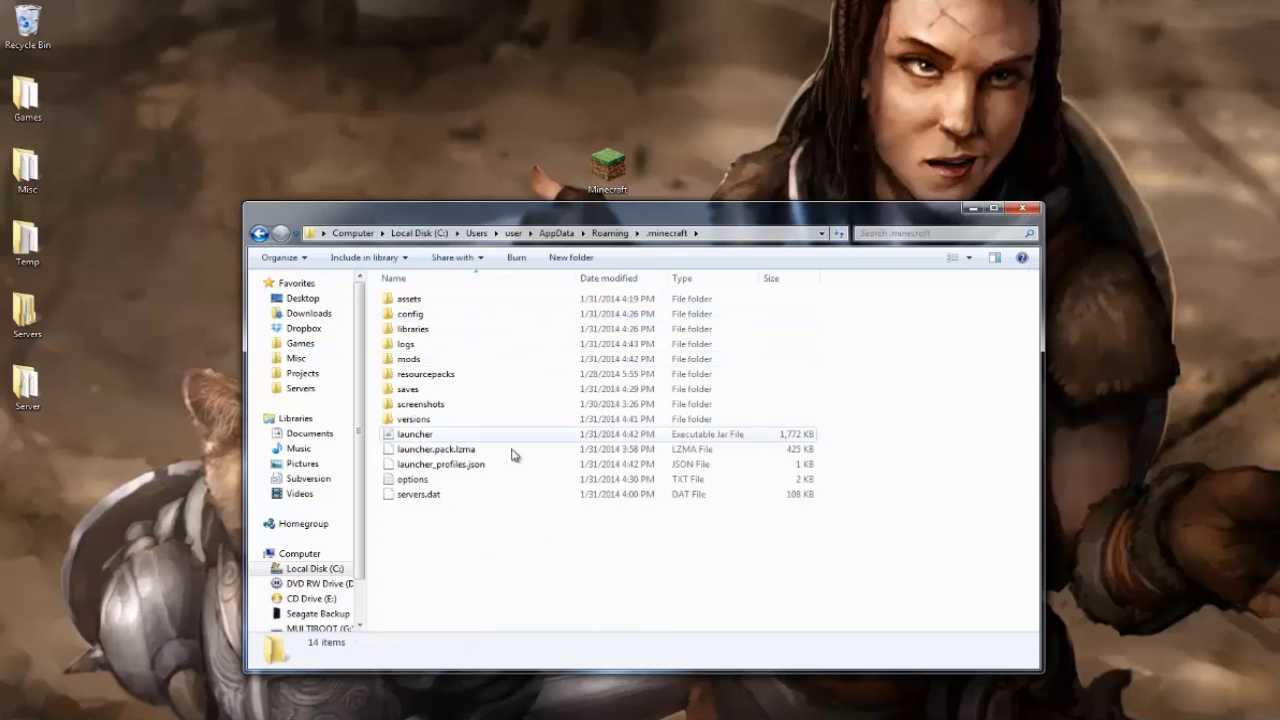
{"action": "left_click_drag", "start_coordinate": [486, 556], "coordinate": [603, 556]}
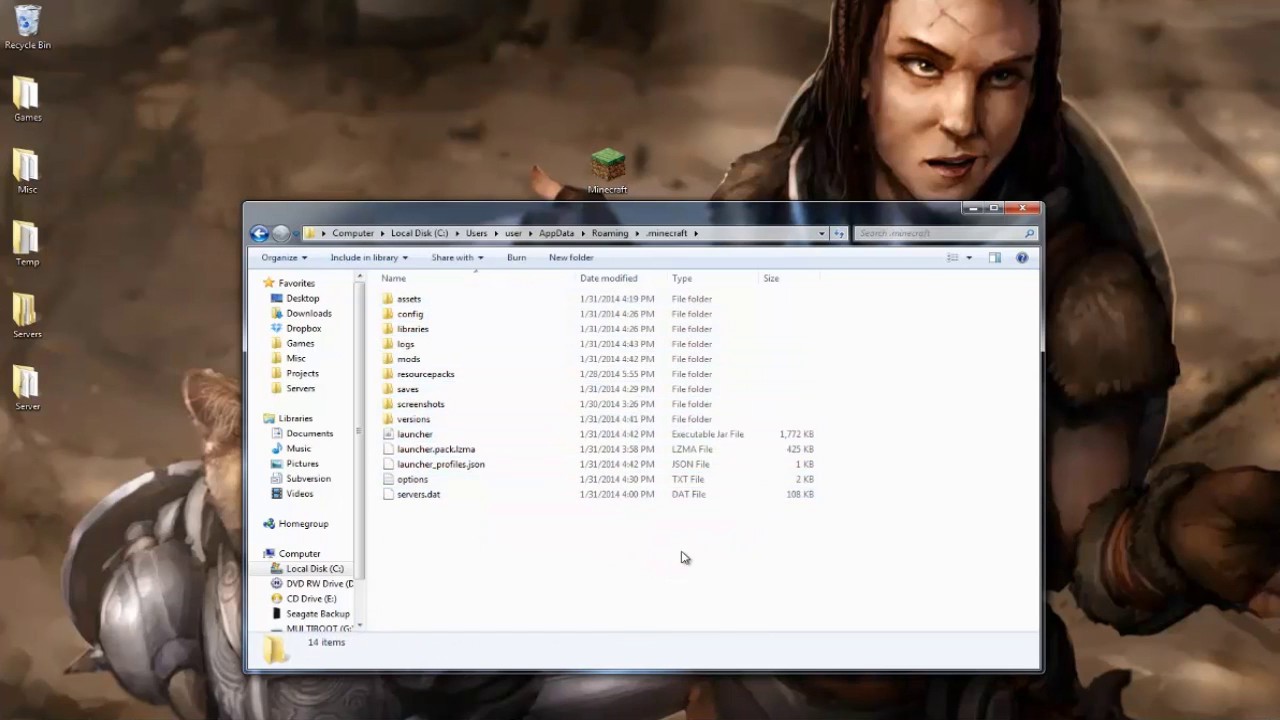
{"action": "left_click", "coordinate": [421, 362]}
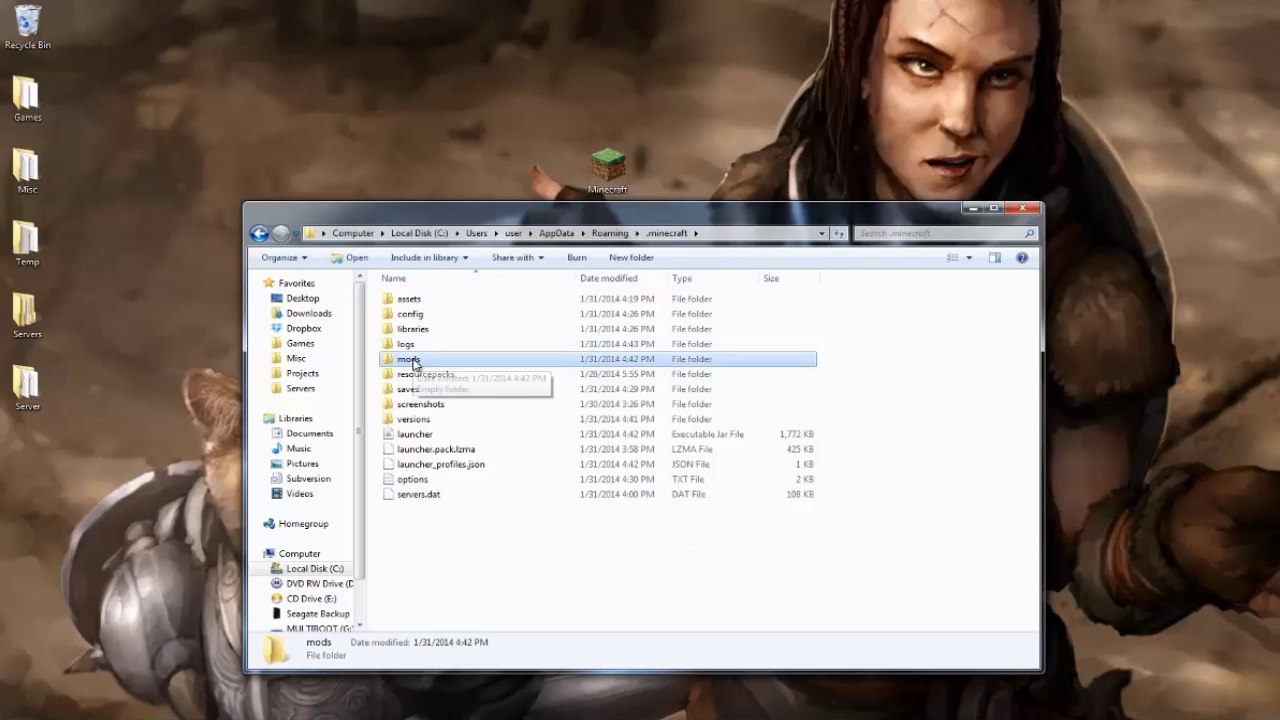
{"action": "double_click", "coordinate": [415, 362]}
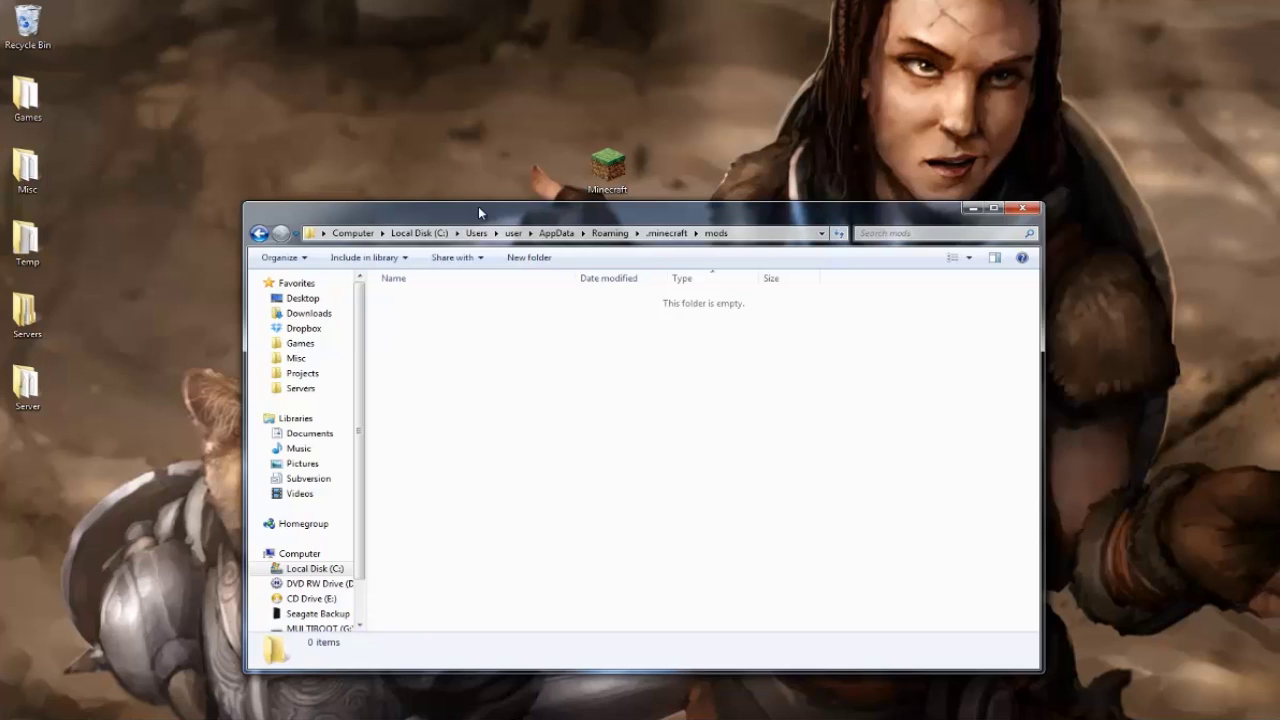
{"action": "left_click_drag", "start_coordinate": [482, 216], "coordinate": [492, 373]}
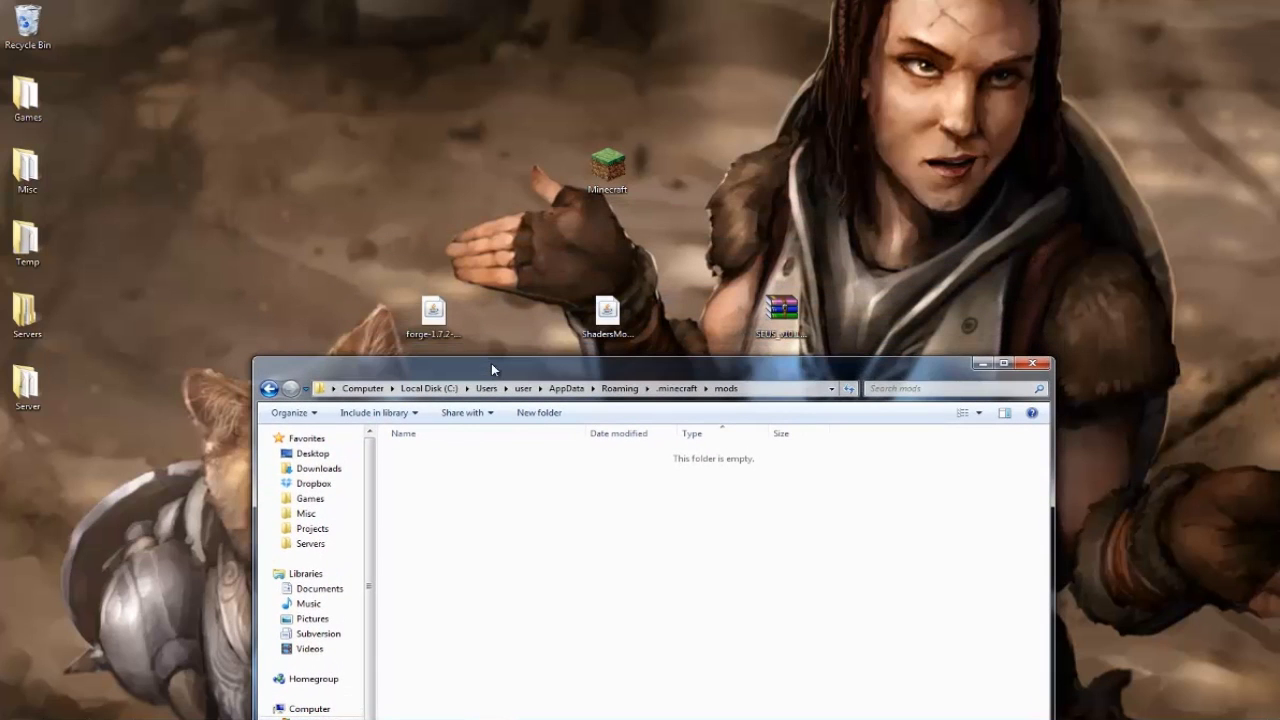
{"action": "left_click_drag", "start_coordinate": [607, 312], "coordinate": [714, 509]}
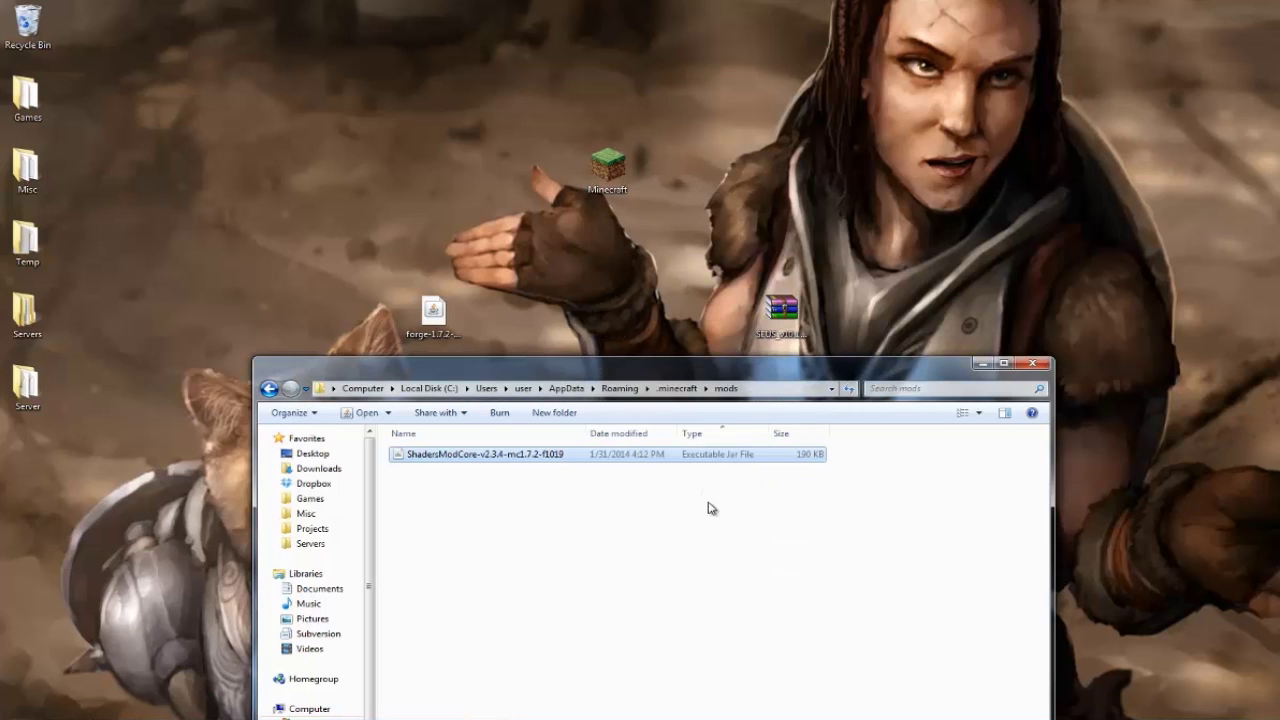
{"action": "left_click", "coordinate": [709, 508]}
Step: Return to .minecraft, minimize Explorer, and reopen the Minecraft Launcher from the desktop
{"action": "left_click", "coordinate": [269, 388]}
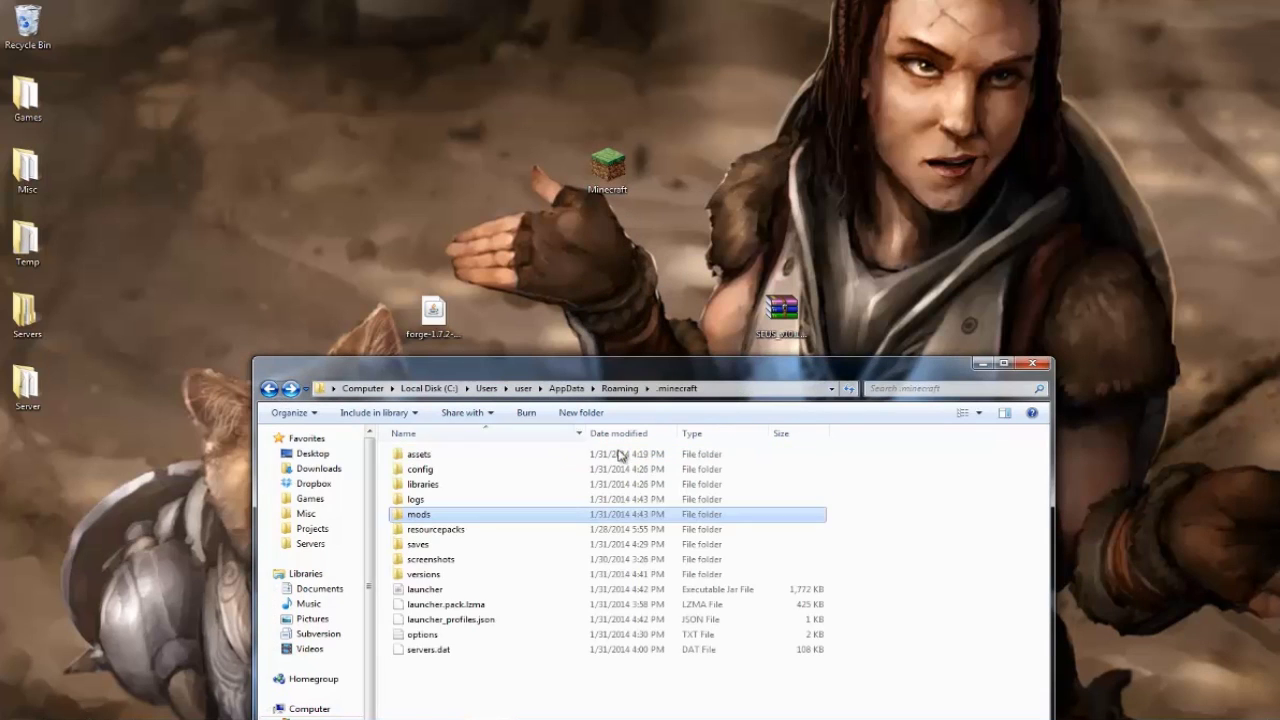
{"action": "left_click_drag", "start_coordinate": [529, 367], "coordinate": [531, 192]}
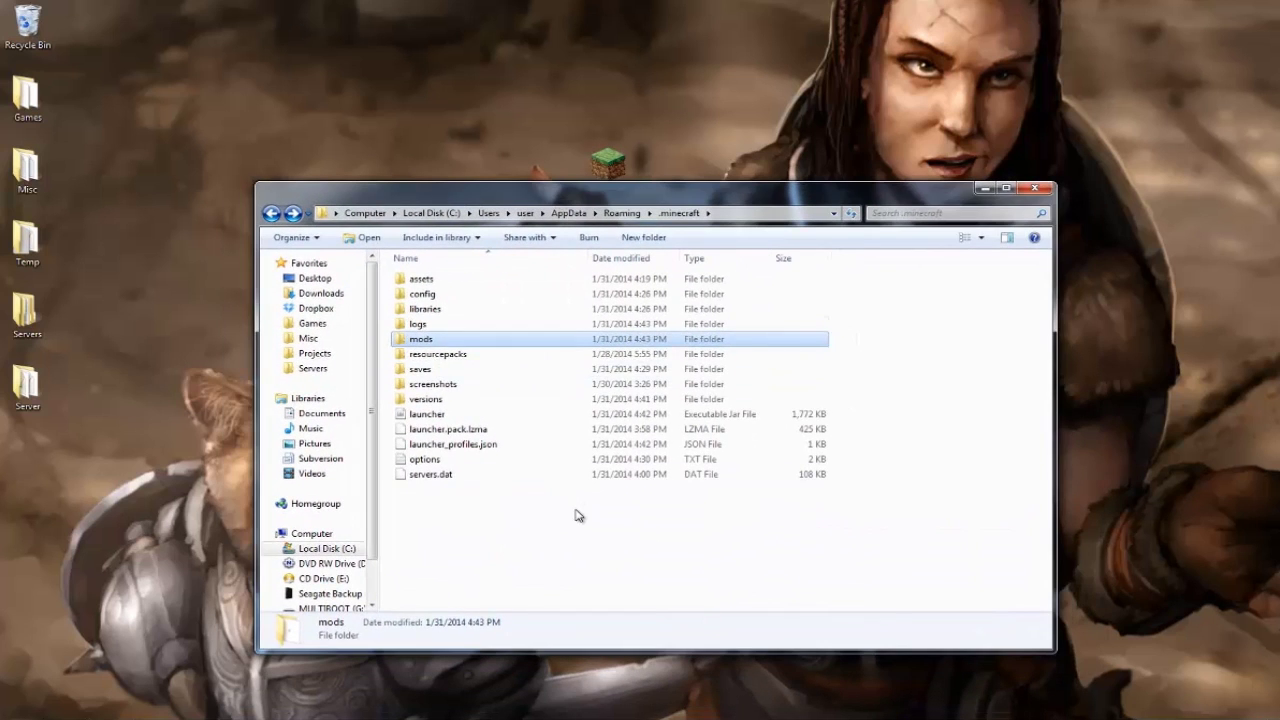
{"action": "left_click_drag", "start_coordinate": [577, 515], "coordinate": [608, 545]}
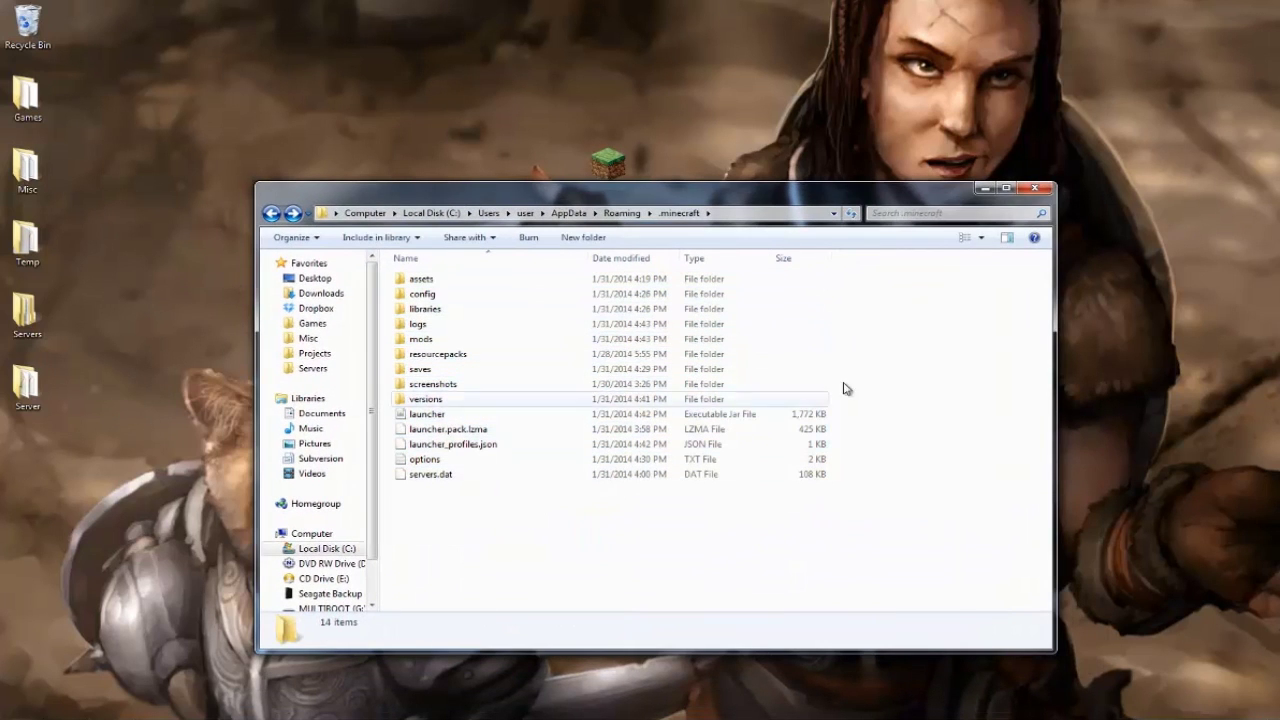
{"action": "left_click", "coordinate": [983, 188]}
{"action": "double_click", "coordinate": [606, 170]}
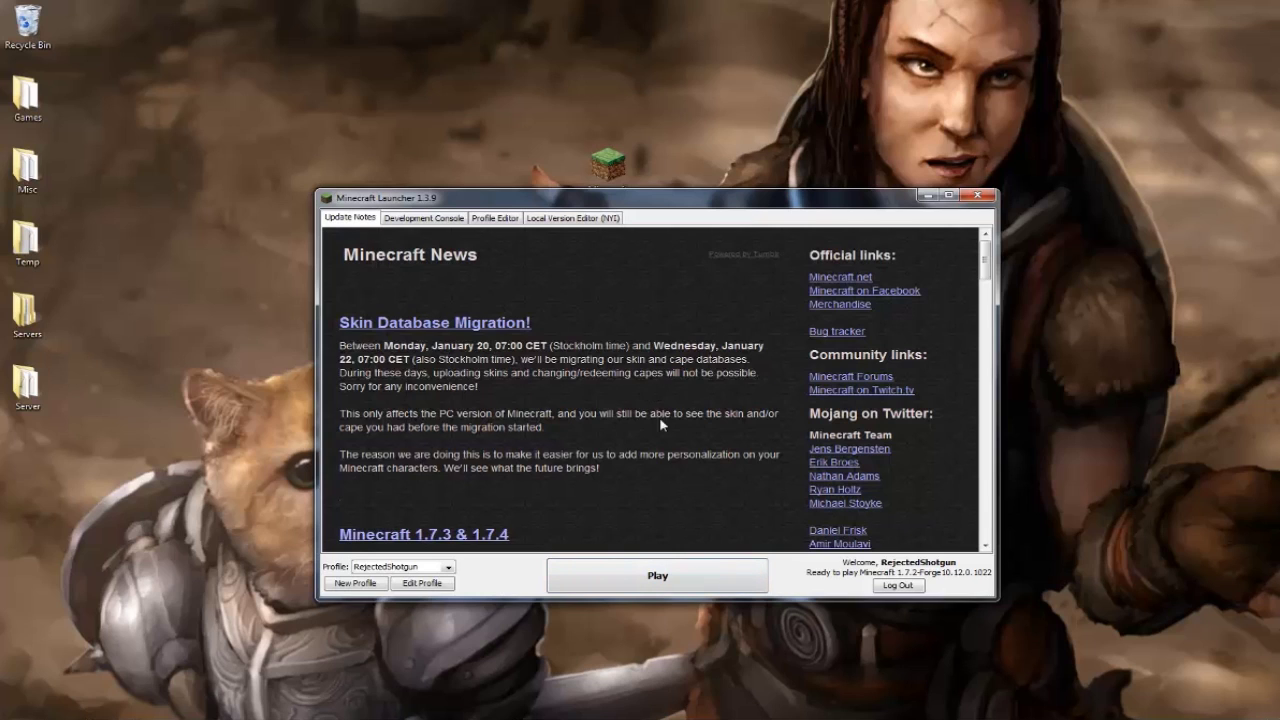
Step: Play the 1.7.2-Forge10.12.0.1022 profile so the game loads again
{"action": "left_click", "coordinate": [660, 582]}
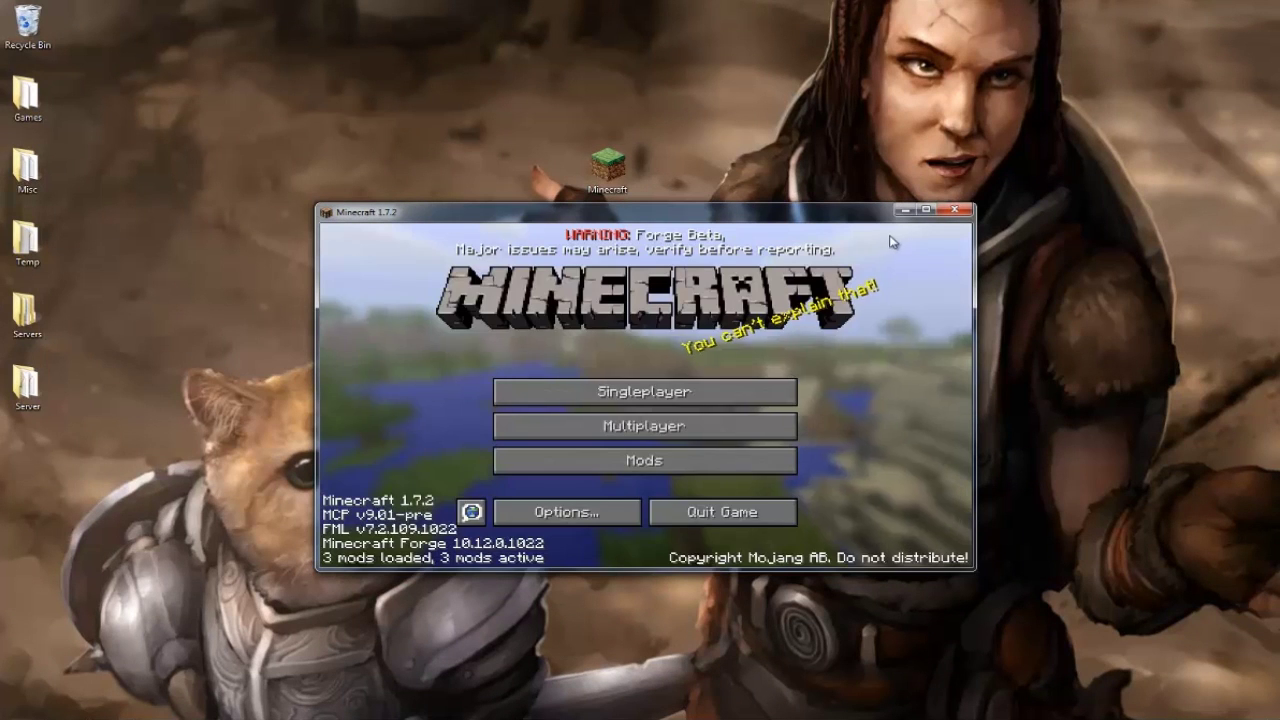
Step: Check the Mod List showing three core entries, then quit Minecraft to the desktop
{"action": "left_click", "coordinate": [697, 470]}
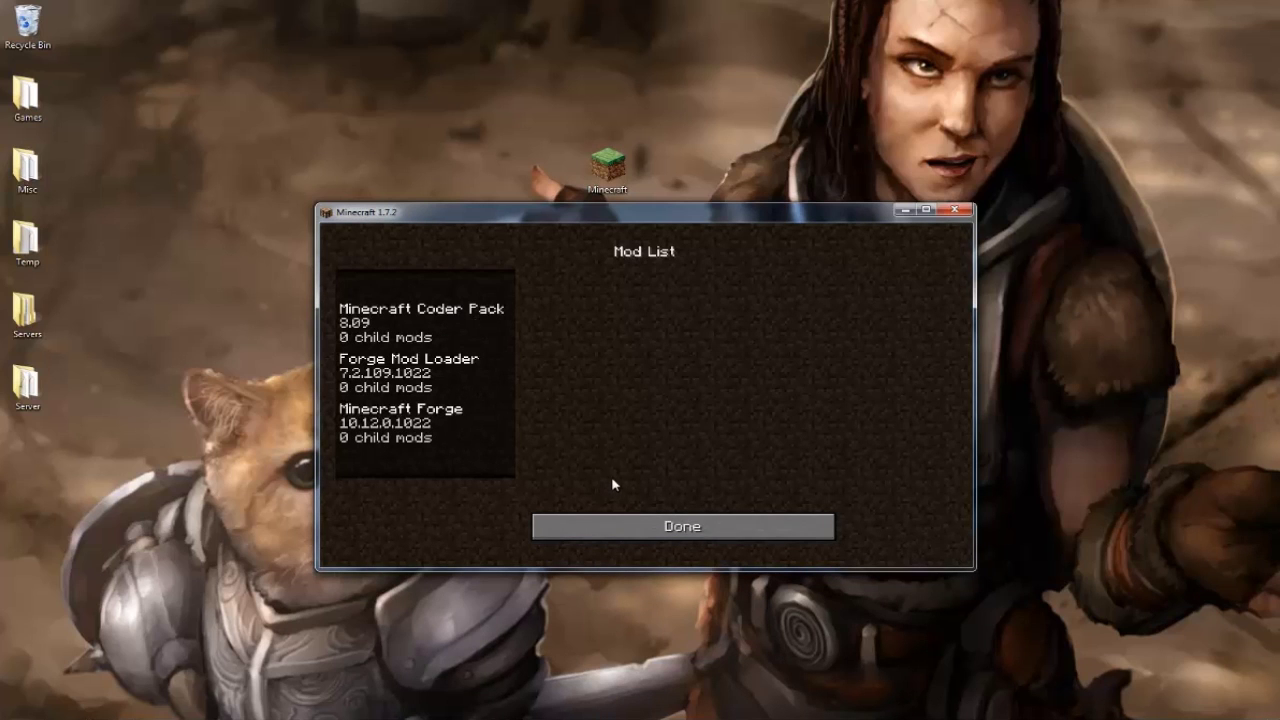
{"action": "left_click", "coordinate": [688, 525]}
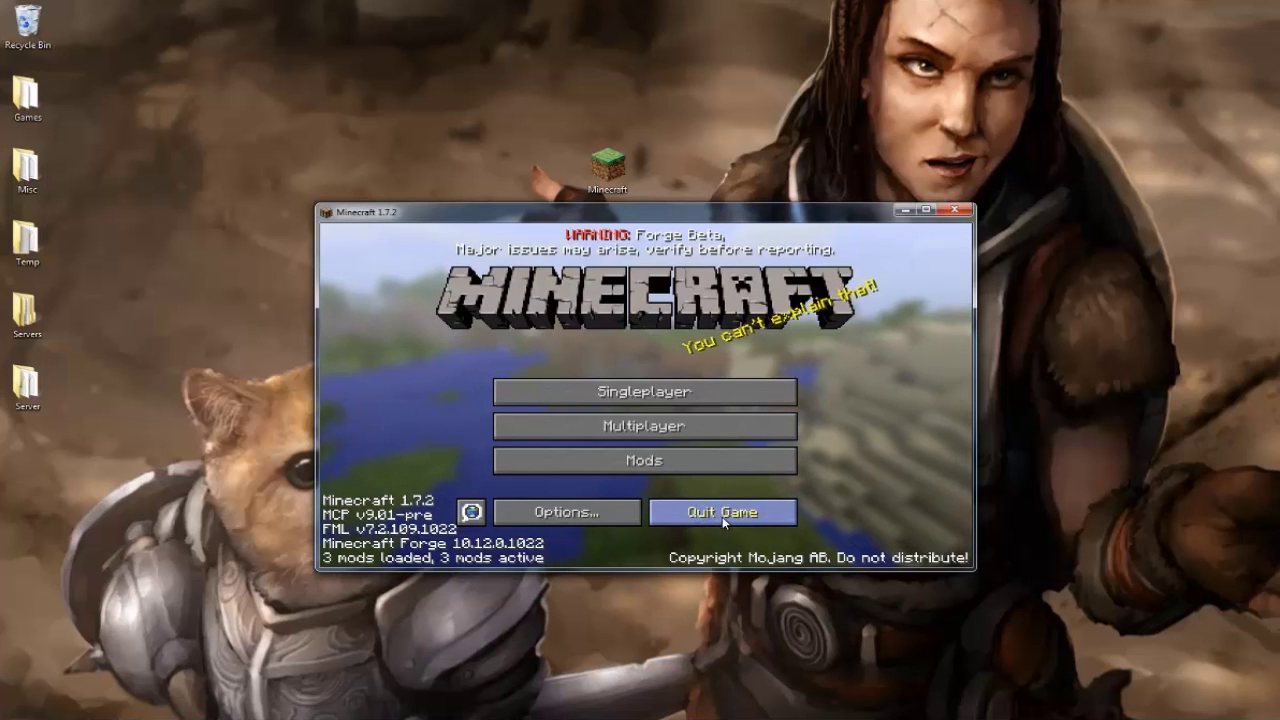
{"action": "left_click", "coordinate": [722, 512]}
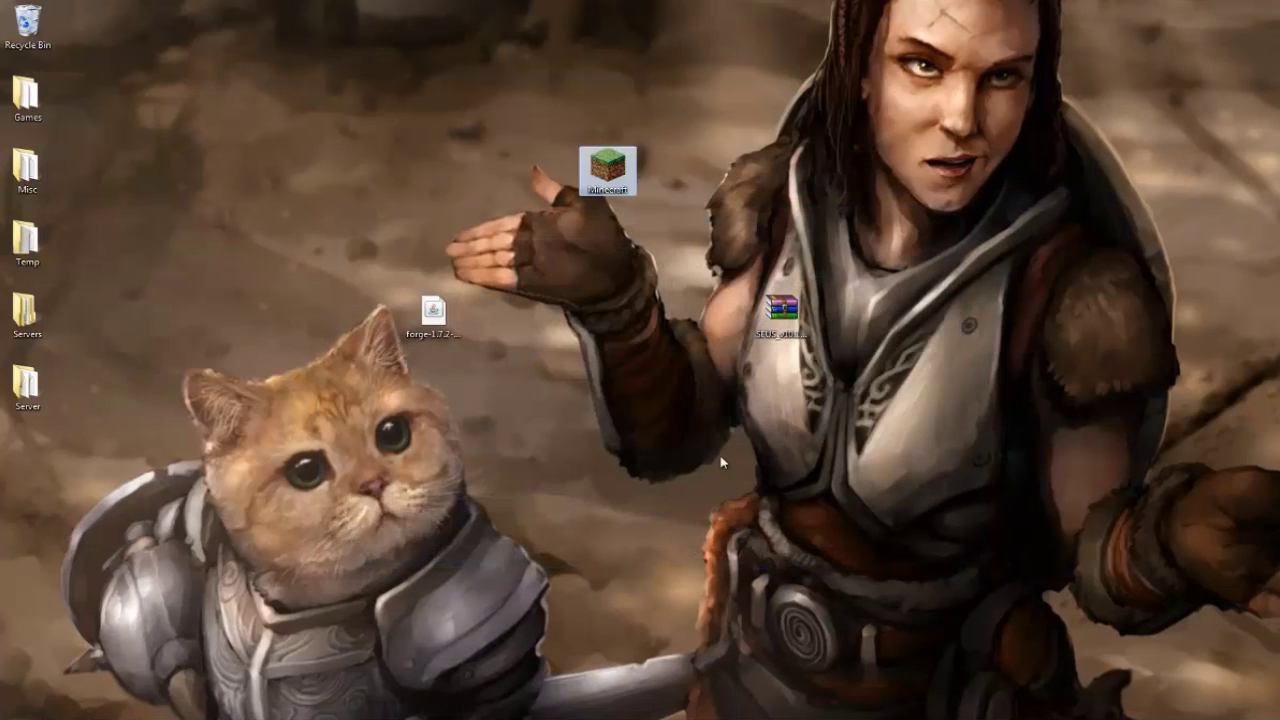
Step: Move the SEUS_v10.1_preview1 zip from the desktop into .minecraft\shaderpacks, then relaunch the Minecraft Launcher
{"action": "key", "text": "alt+Tab"}
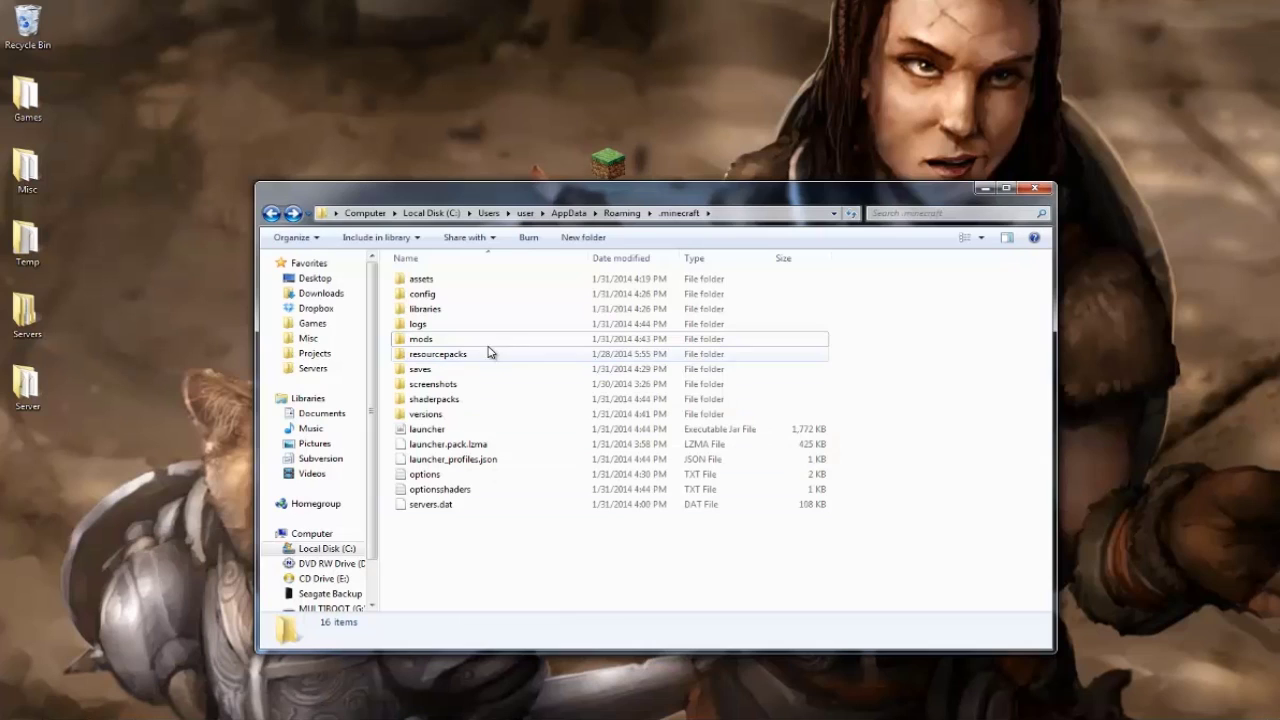
{"action": "left_click", "coordinate": [448, 402]}
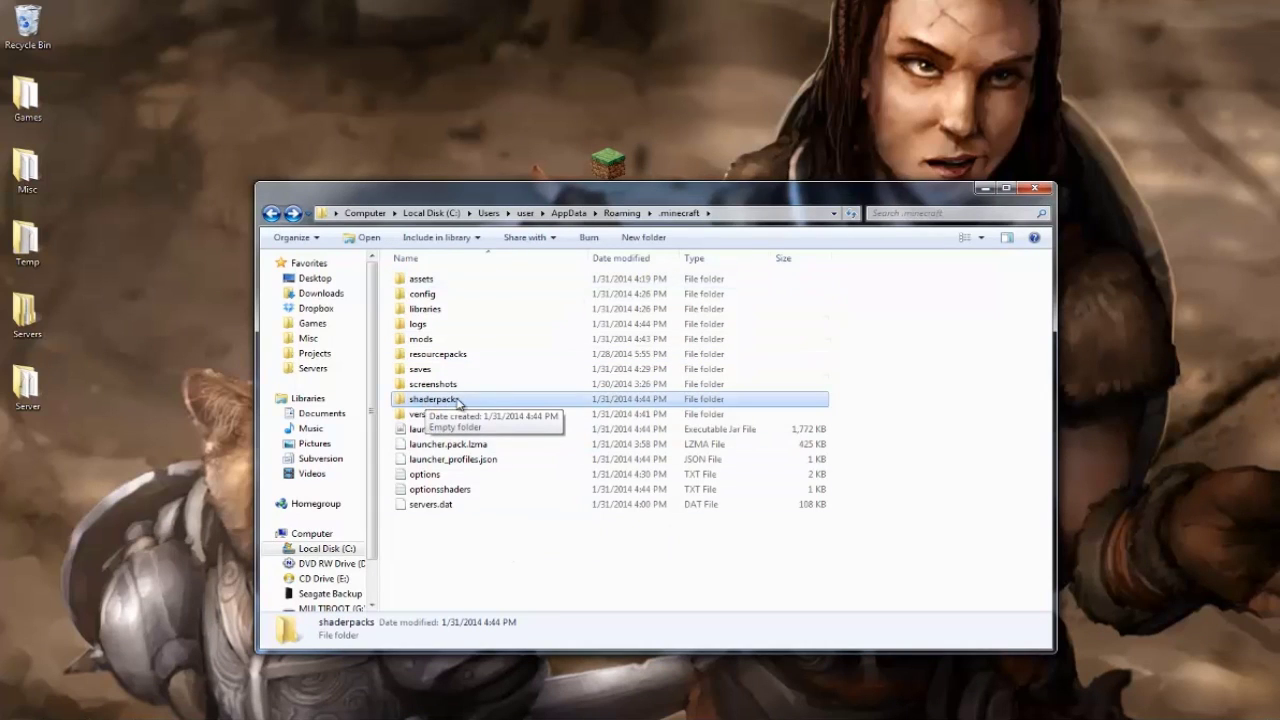
{"action": "double_click", "coordinate": [478, 402]}
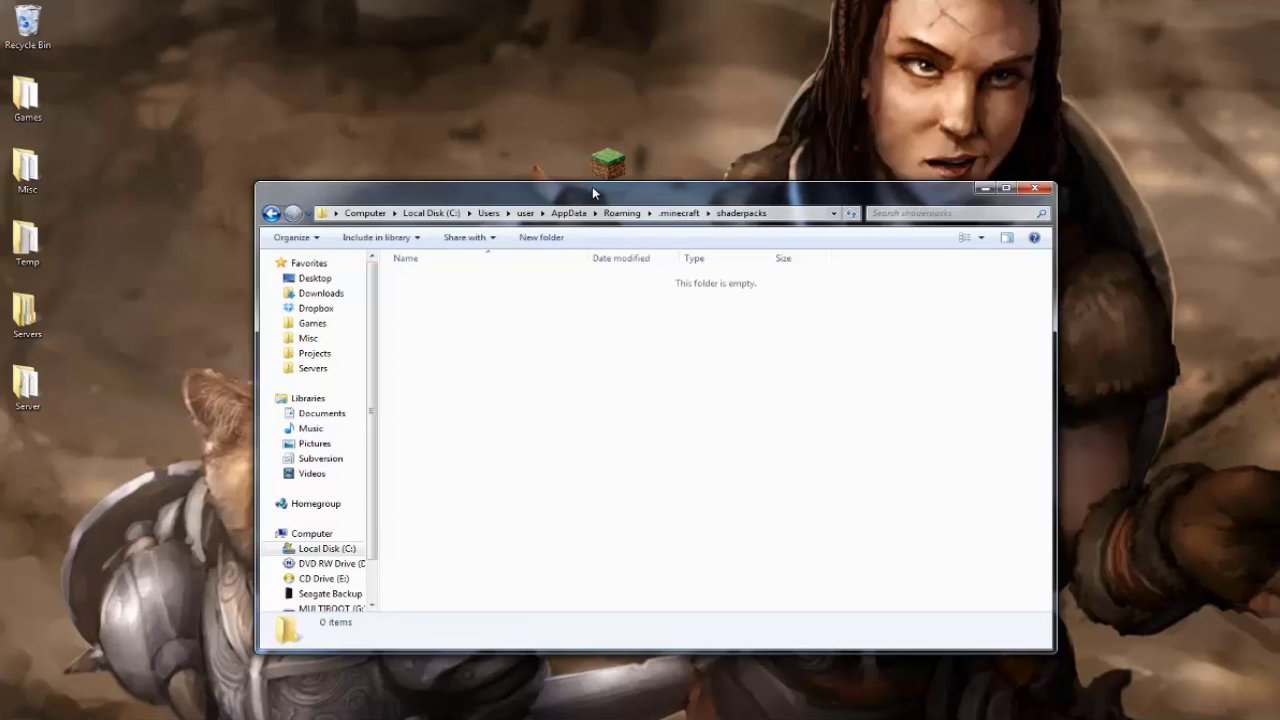
{"action": "left_click_drag", "start_coordinate": [592, 186], "coordinate": [600, 374]}
{"action": "left_click", "coordinate": [786, 318]}
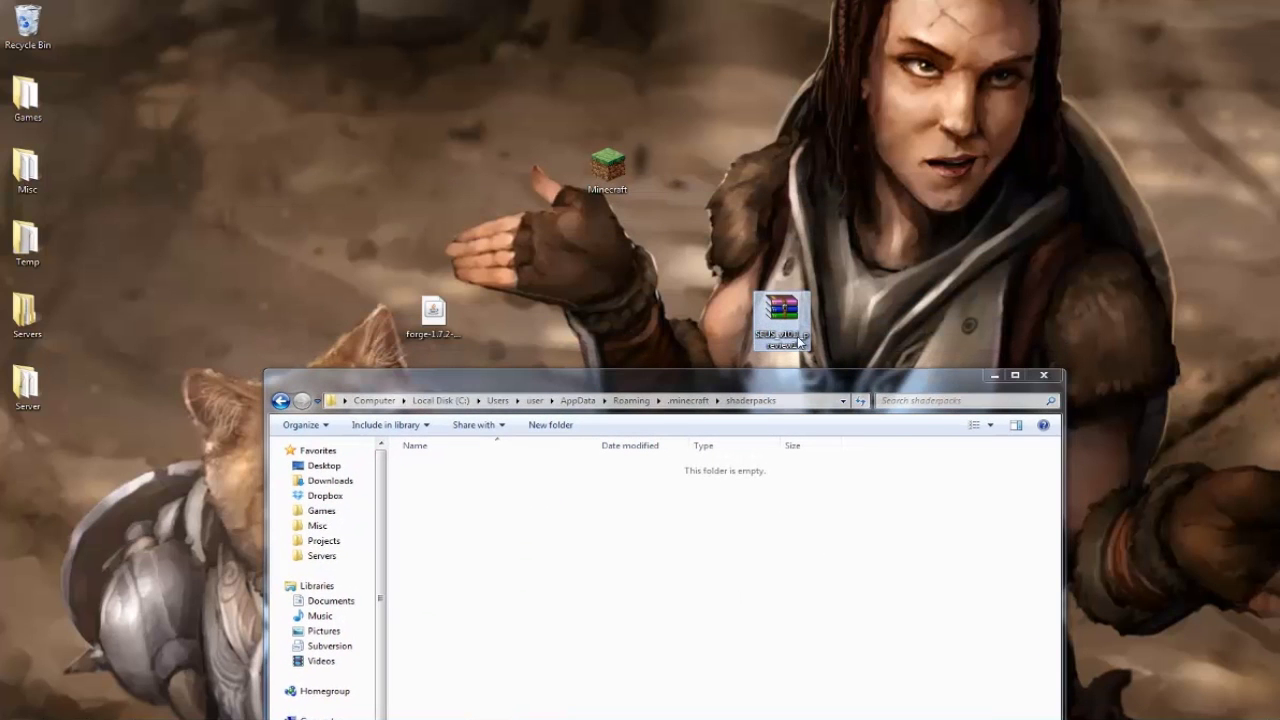
{"action": "left_click_drag", "start_coordinate": [785, 319], "coordinate": [712, 522]}
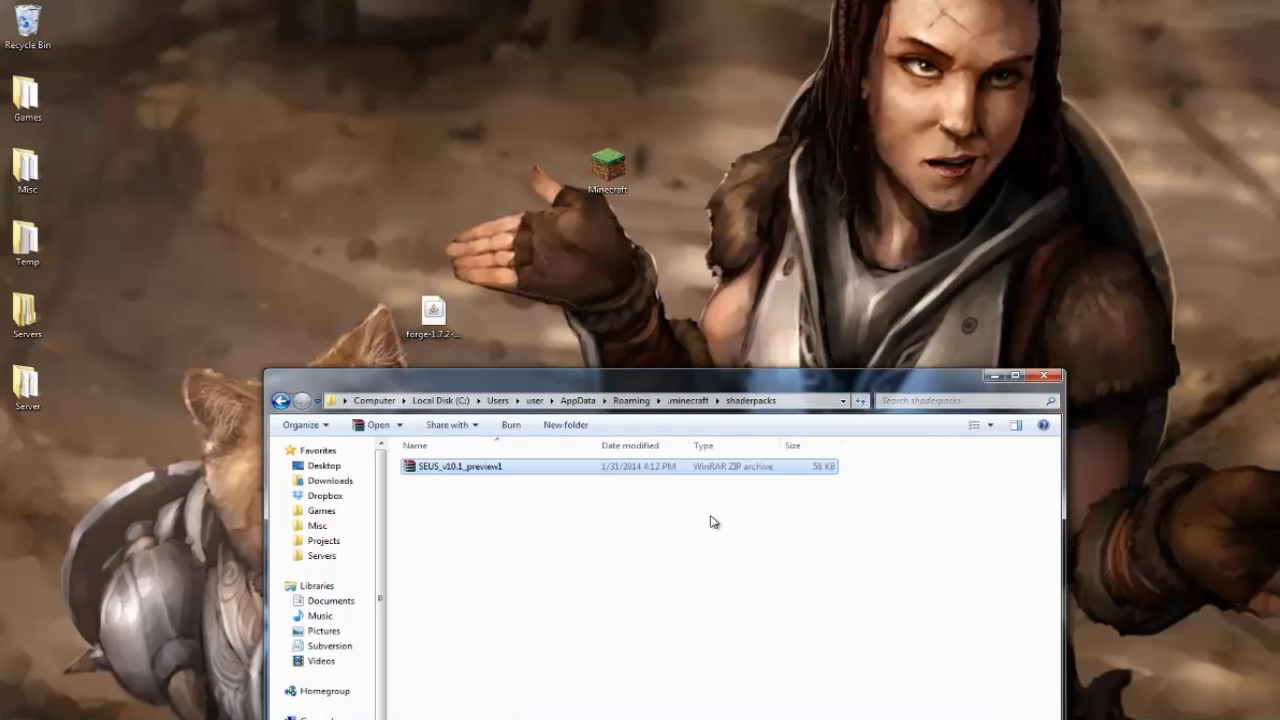
{"action": "left_click", "coordinate": [1046, 376]}
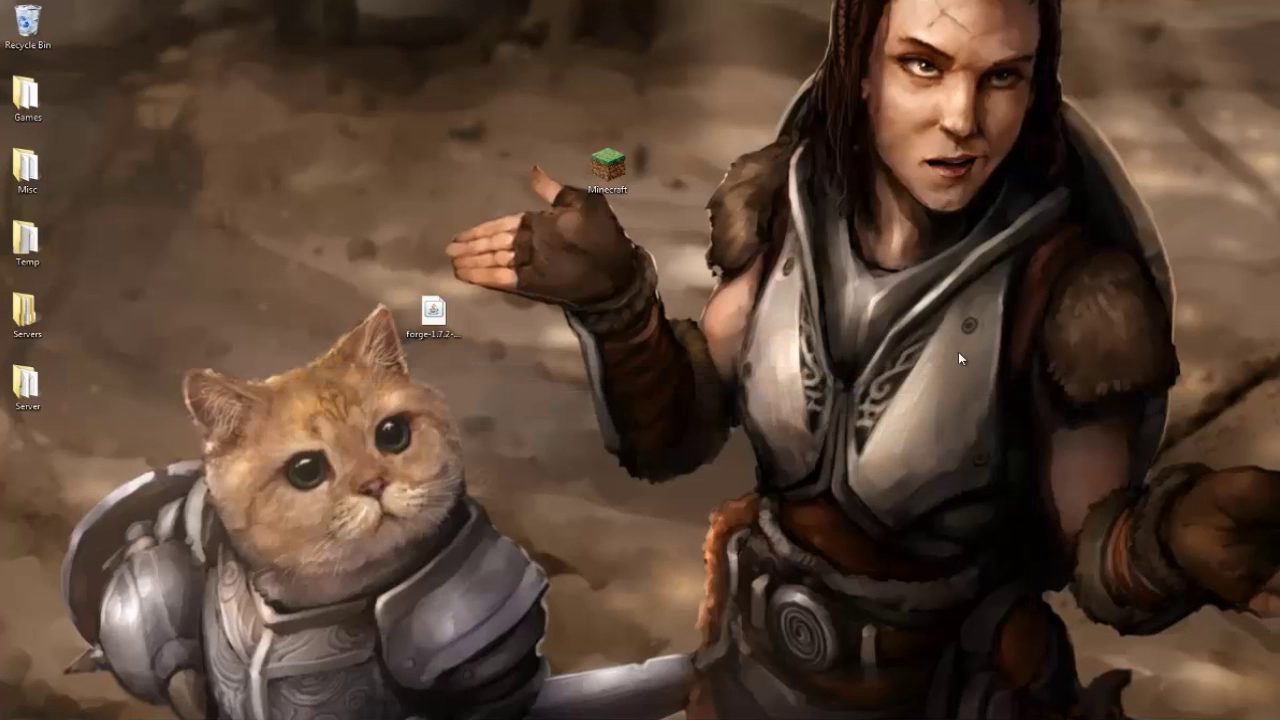
{"action": "double_click", "coordinate": [607, 165]}
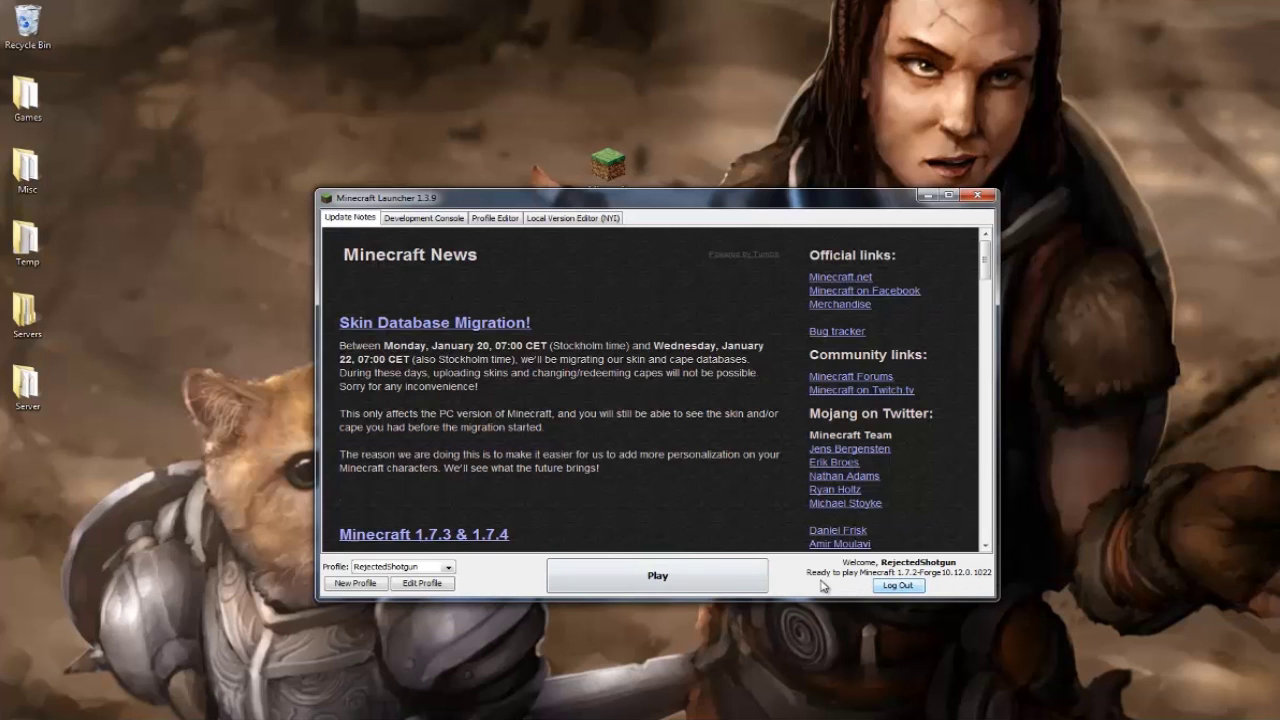
Step: Play the Forge 1.7.2 profile and wait for the Minecraft title screen
{"action": "left_click", "coordinate": [679, 576]}
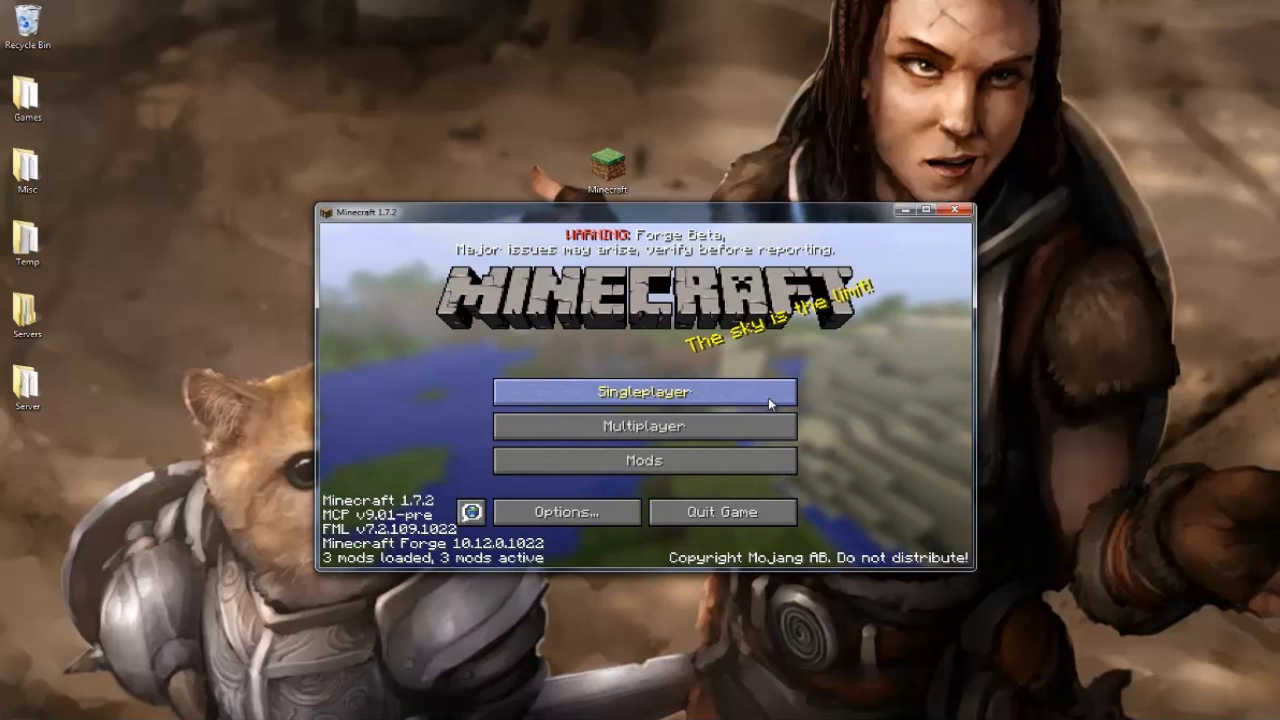
Step: Load the singleplayer world New World----
{"action": "left_click", "coordinate": [707, 395]}
{"action": "left_click", "coordinate": [660, 310]}
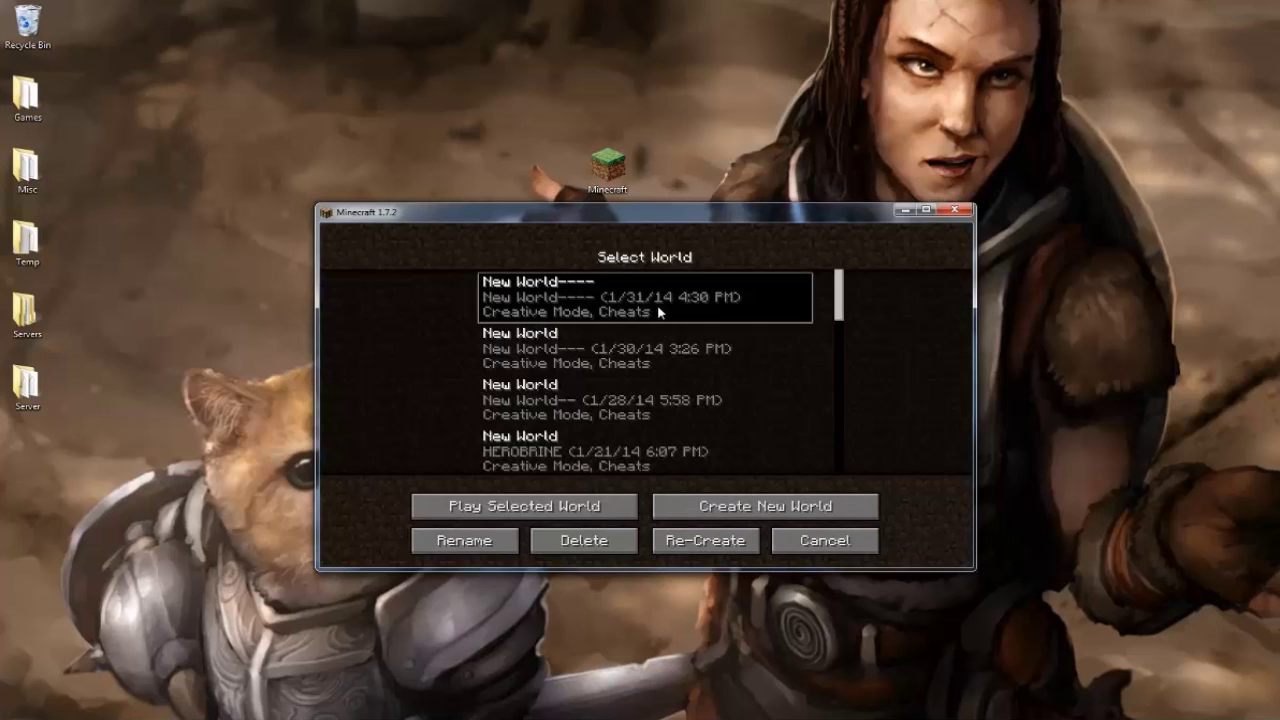
{"action": "left_click", "coordinate": [627, 510]}
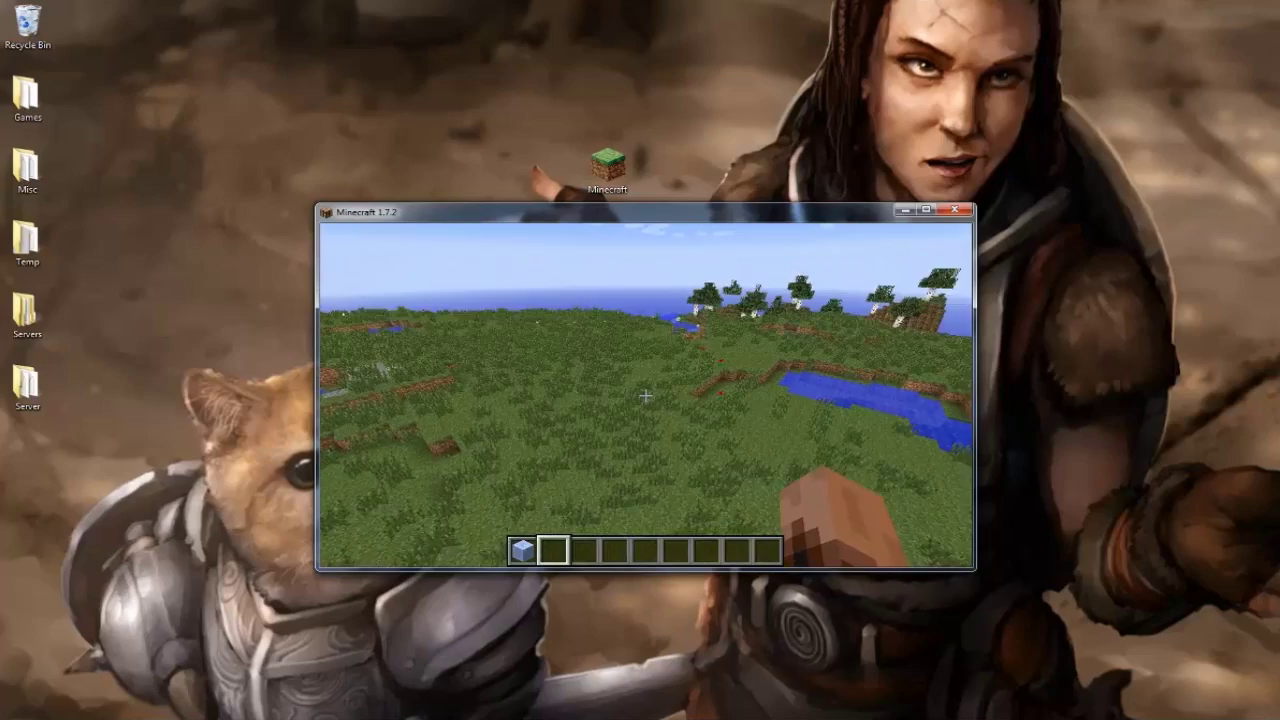
Step: Maximize the game window and apply the SEUS_v10.1_preview1 pack under Options > Shaders
{"action": "key", "text": "Escape"}
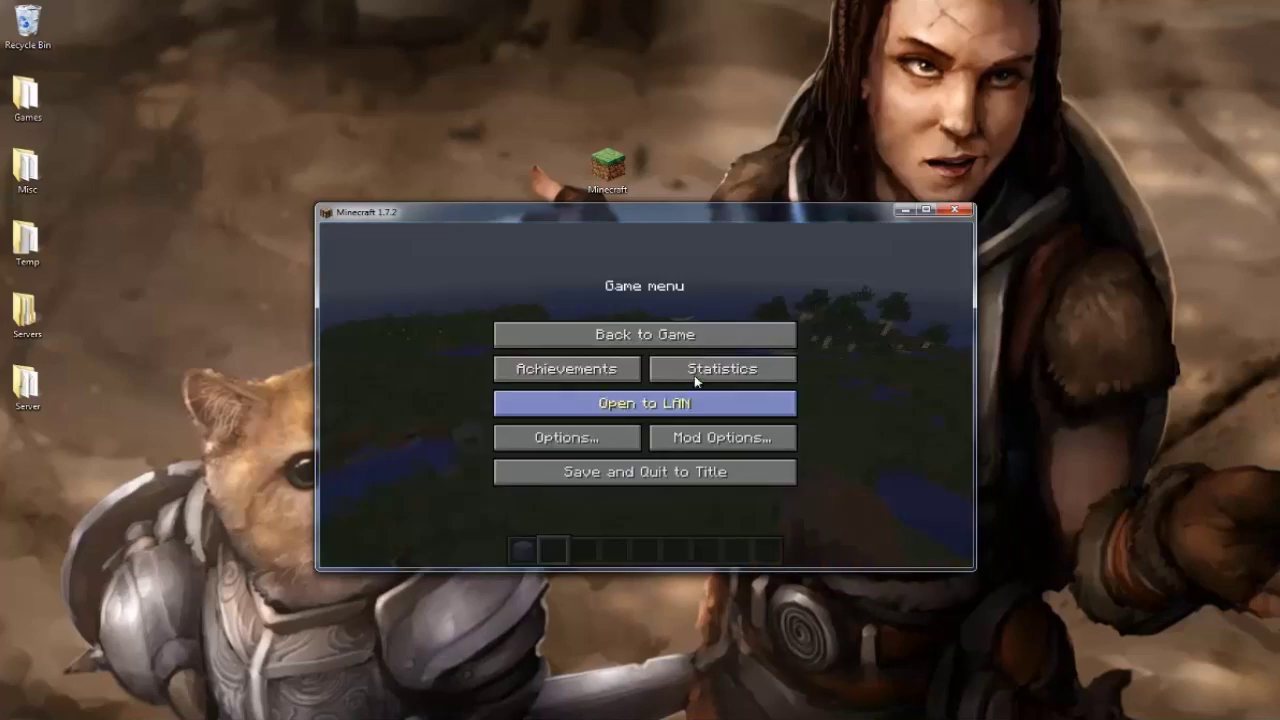
{"action": "left_click", "coordinate": [928, 212]}
{"action": "key", "text": "Escape"}
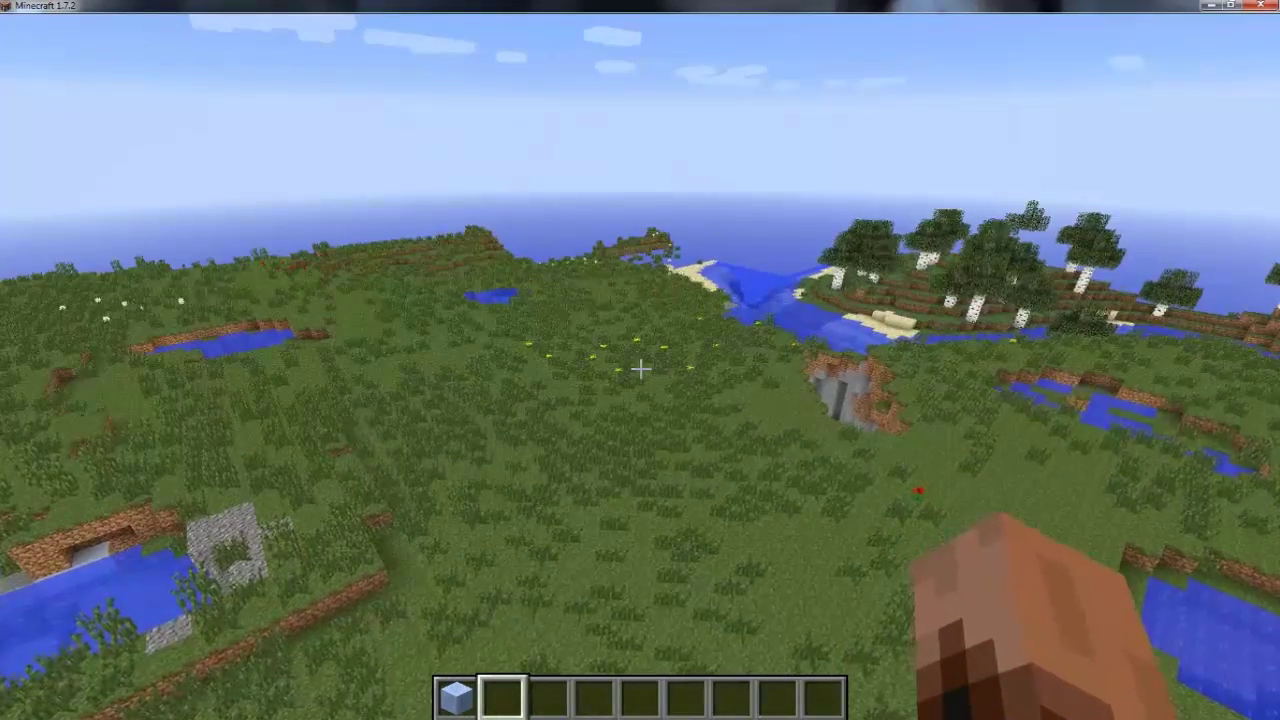
{"action": "key", "text": "Escape"}
{"action": "left_click", "coordinate": [611, 391]}
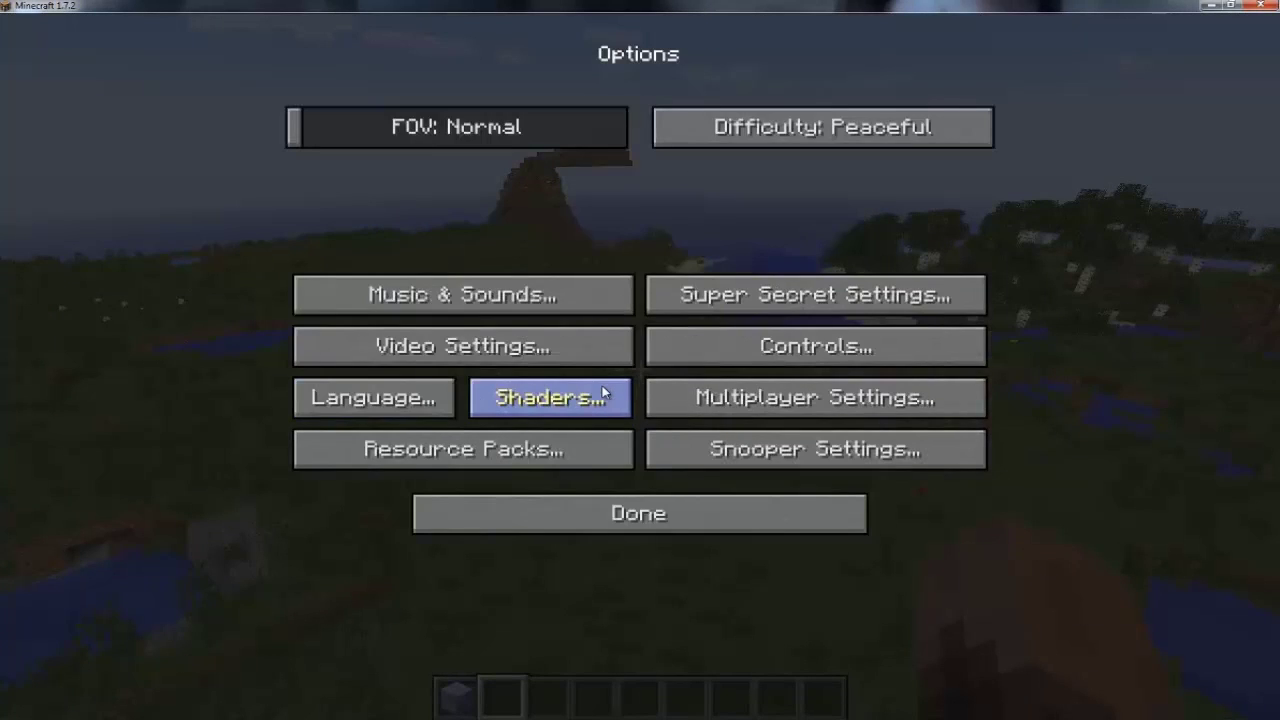
{"action": "left_click", "coordinate": [548, 398]}
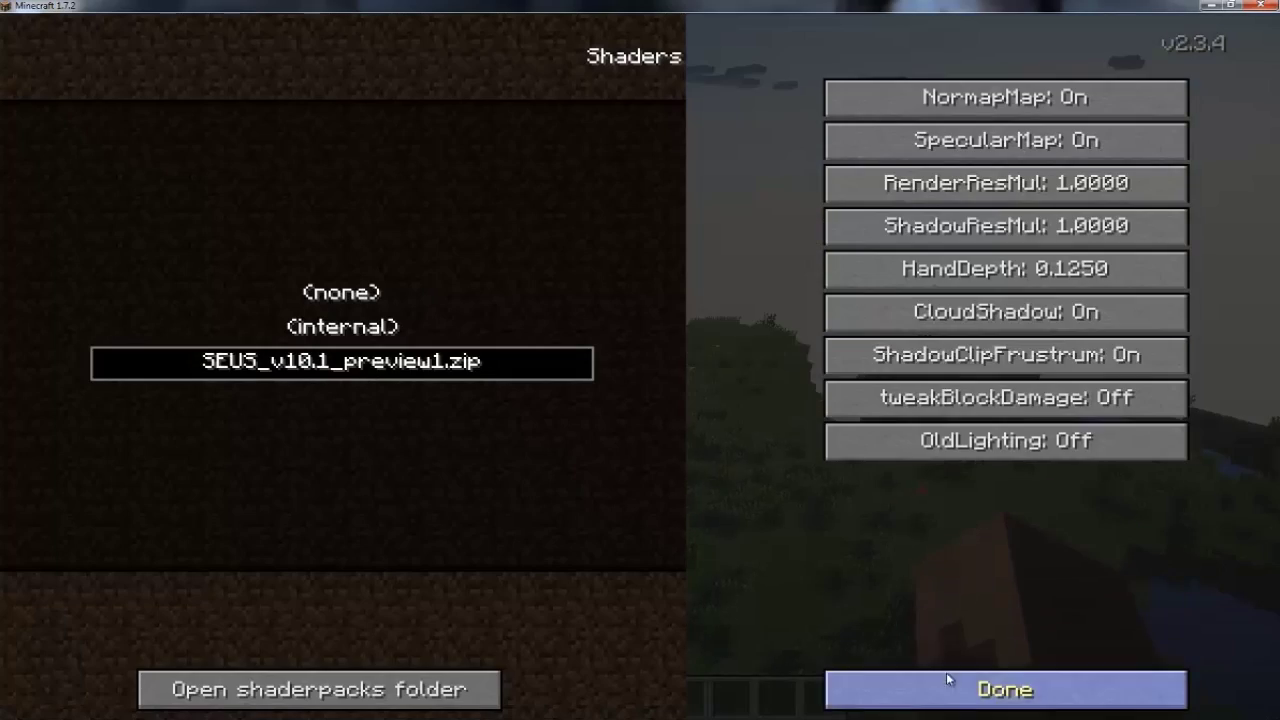
{"action": "key", "text": "Escape"}
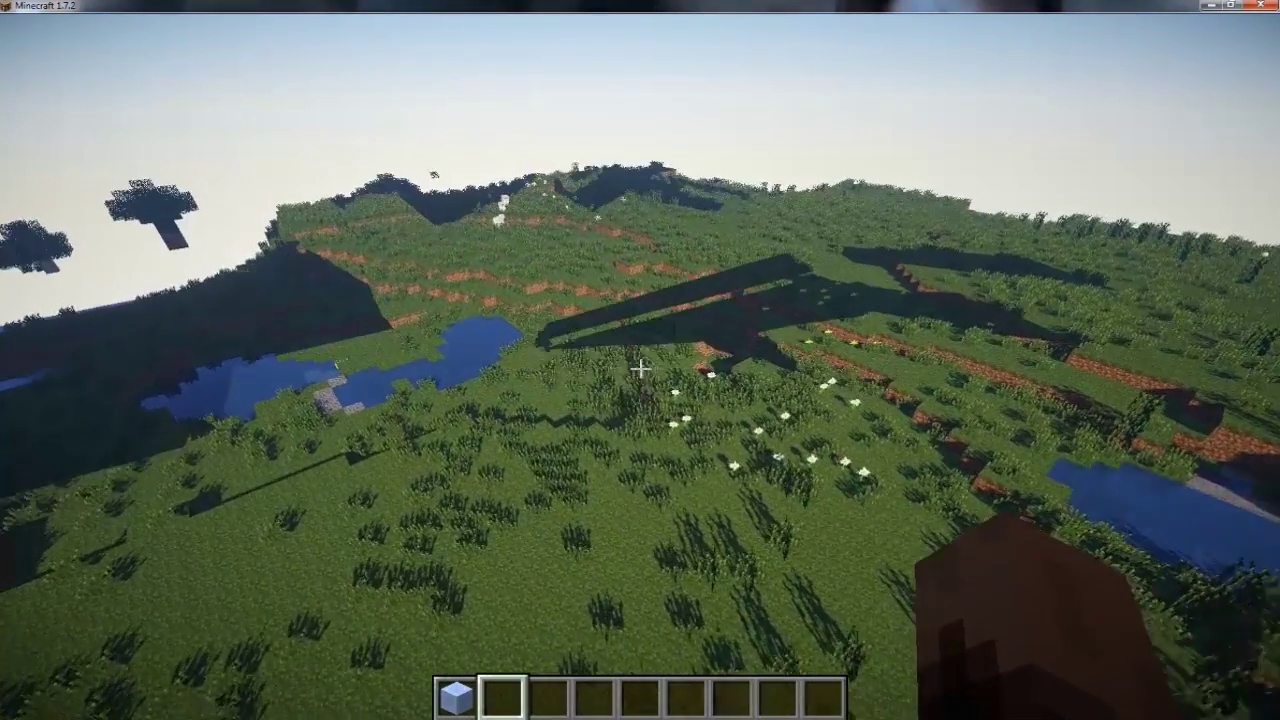
Step: Recheck Options > Shaders to confirm SEUS_v10.1_preview1.zip is active, then resume the world
{"action": "key", "text": "Escape"}
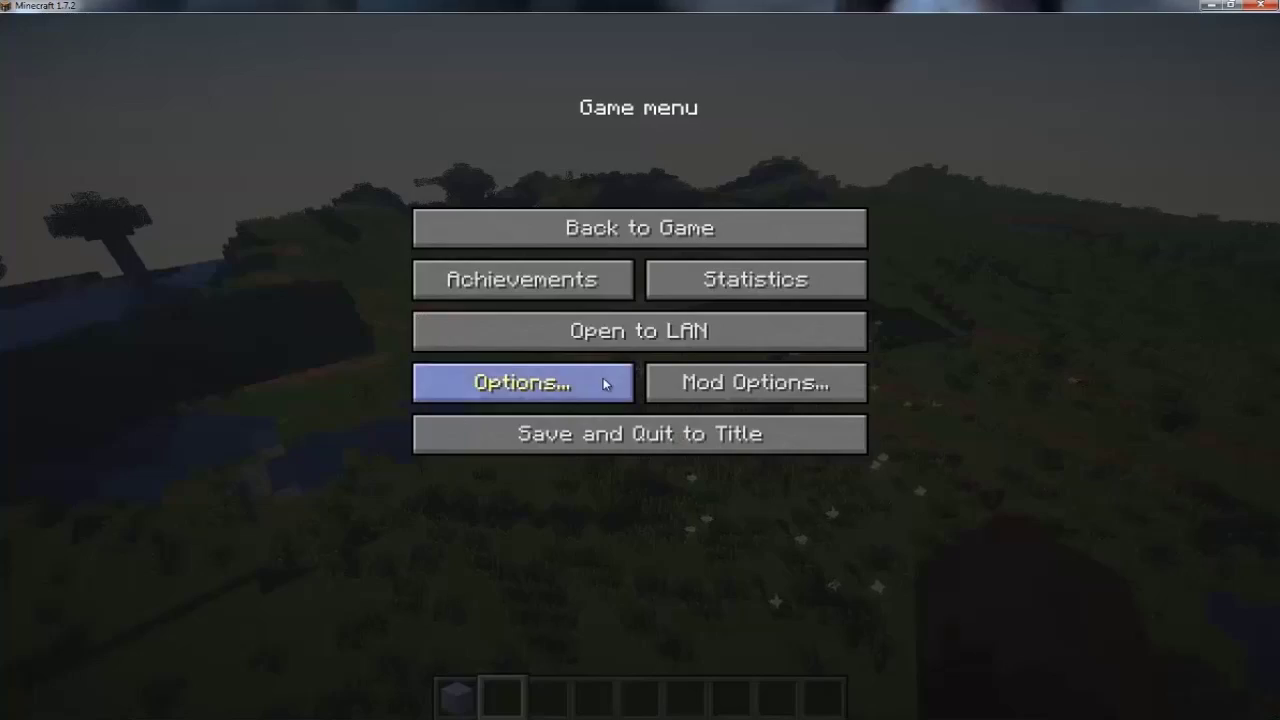
{"action": "left_click", "coordinate": [604, 379]}
{"action": "left_click", "coordinate": [612, 403]}
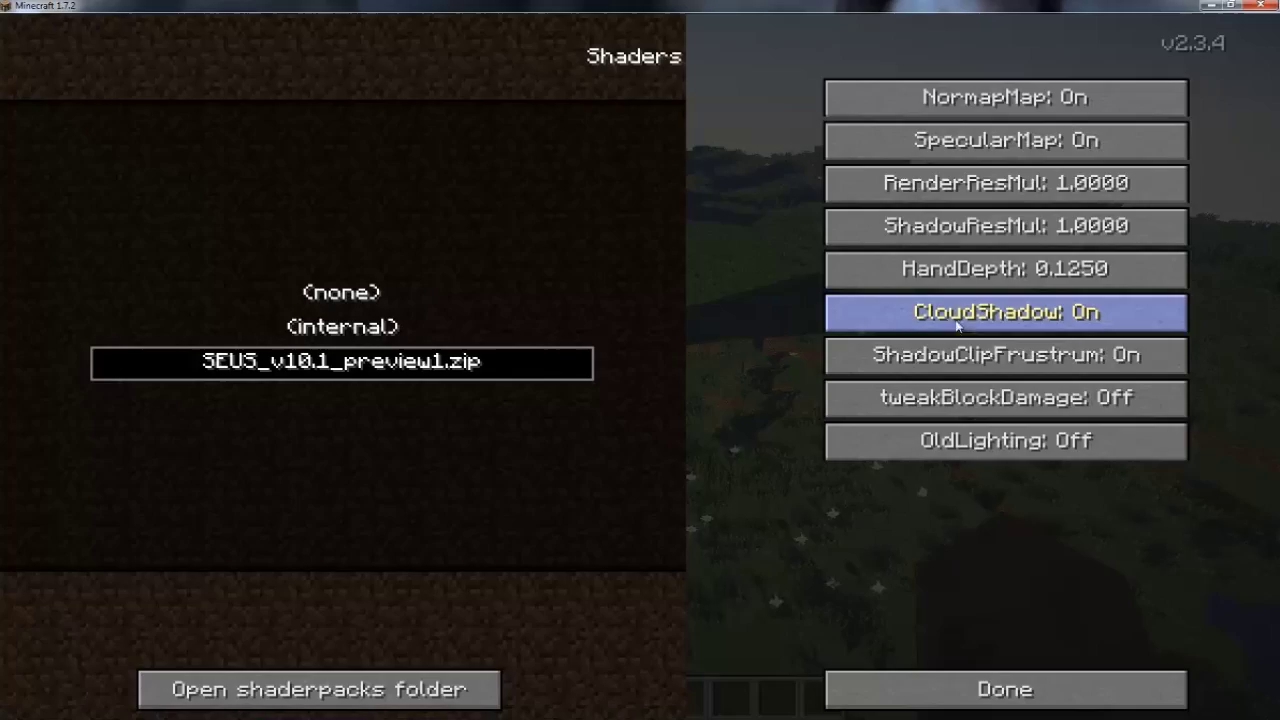
{"action": "left_click", "coordinate": [1086, 677]}
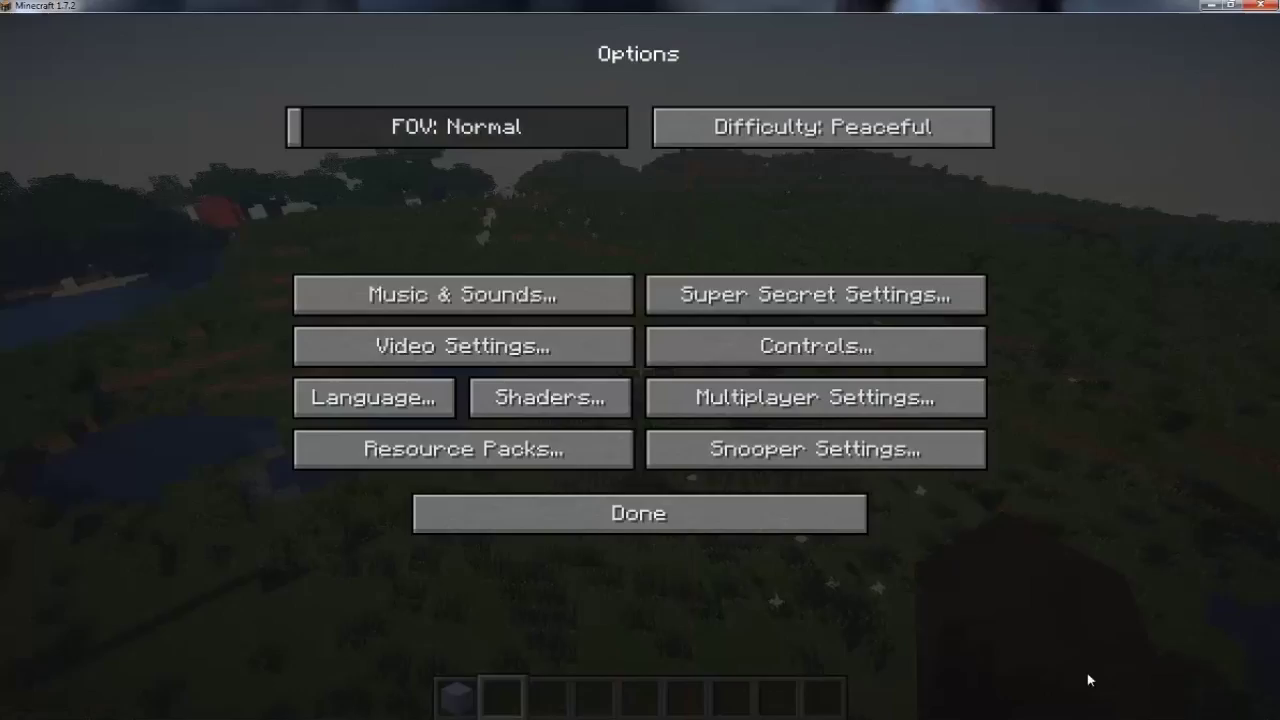
{"action": "key", "text": "Escape"}
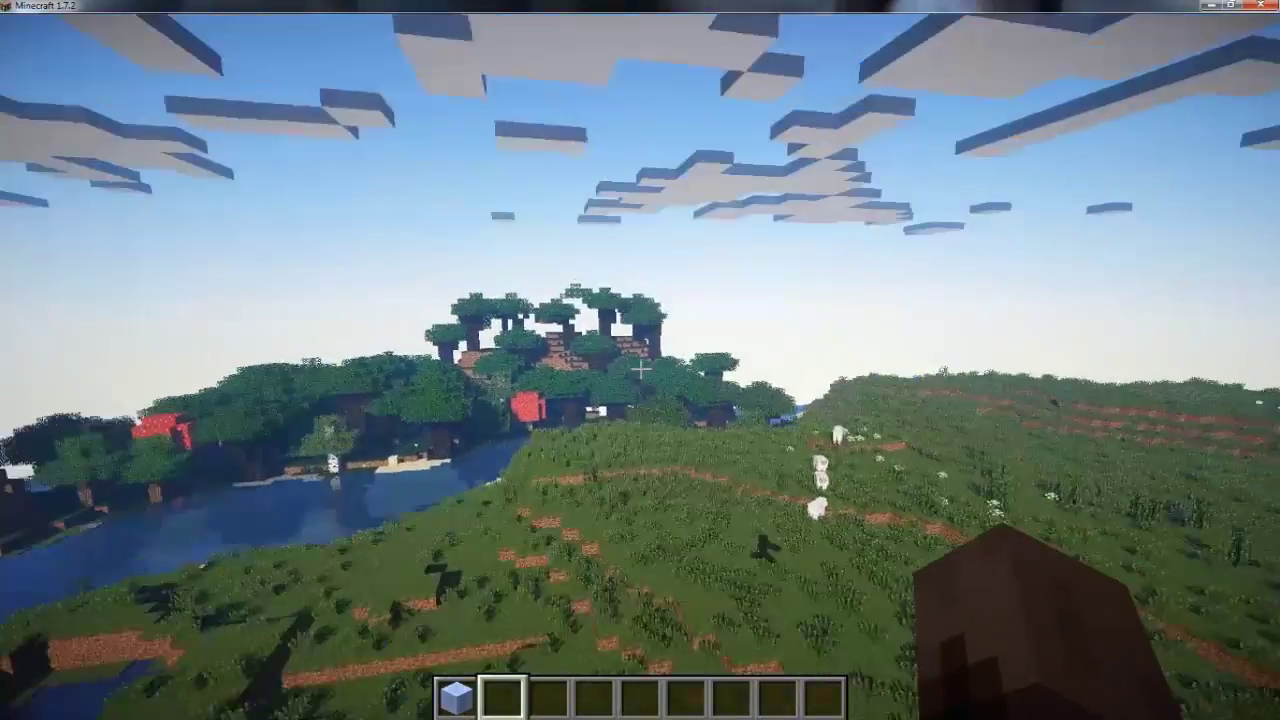
{"action": "key", "text": "w"}
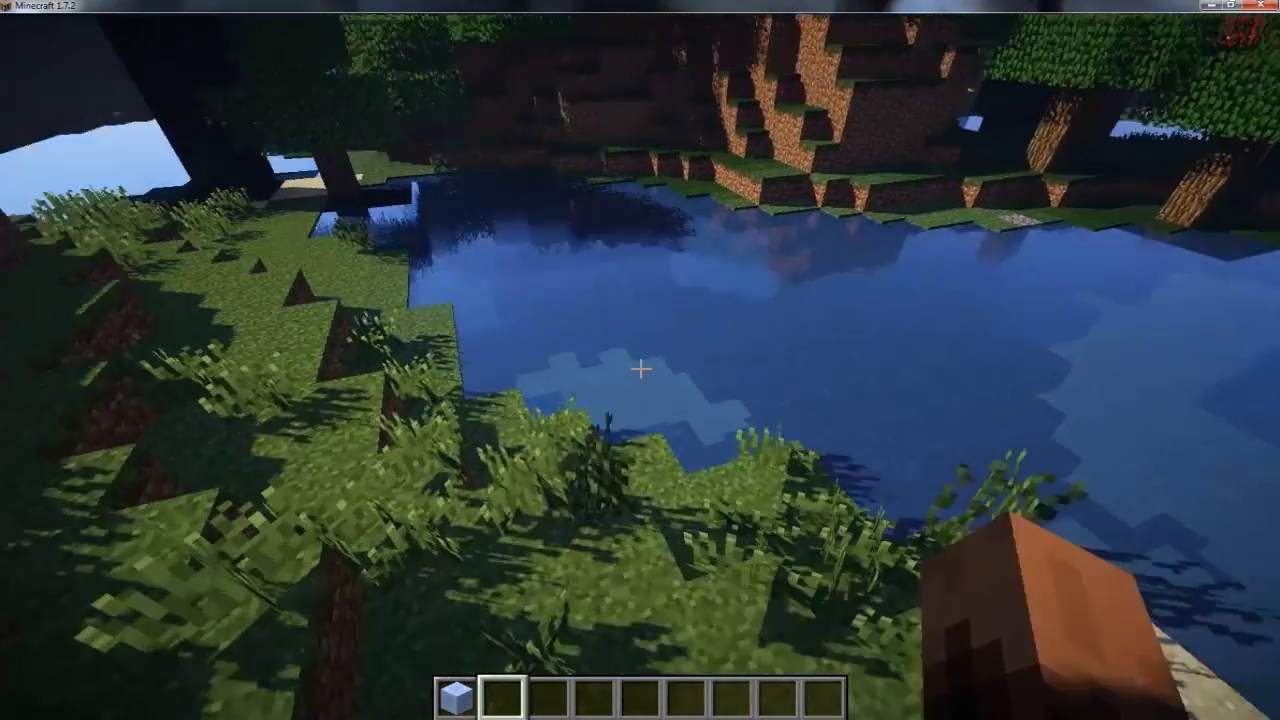
{"action": "key", "text": "slash"}
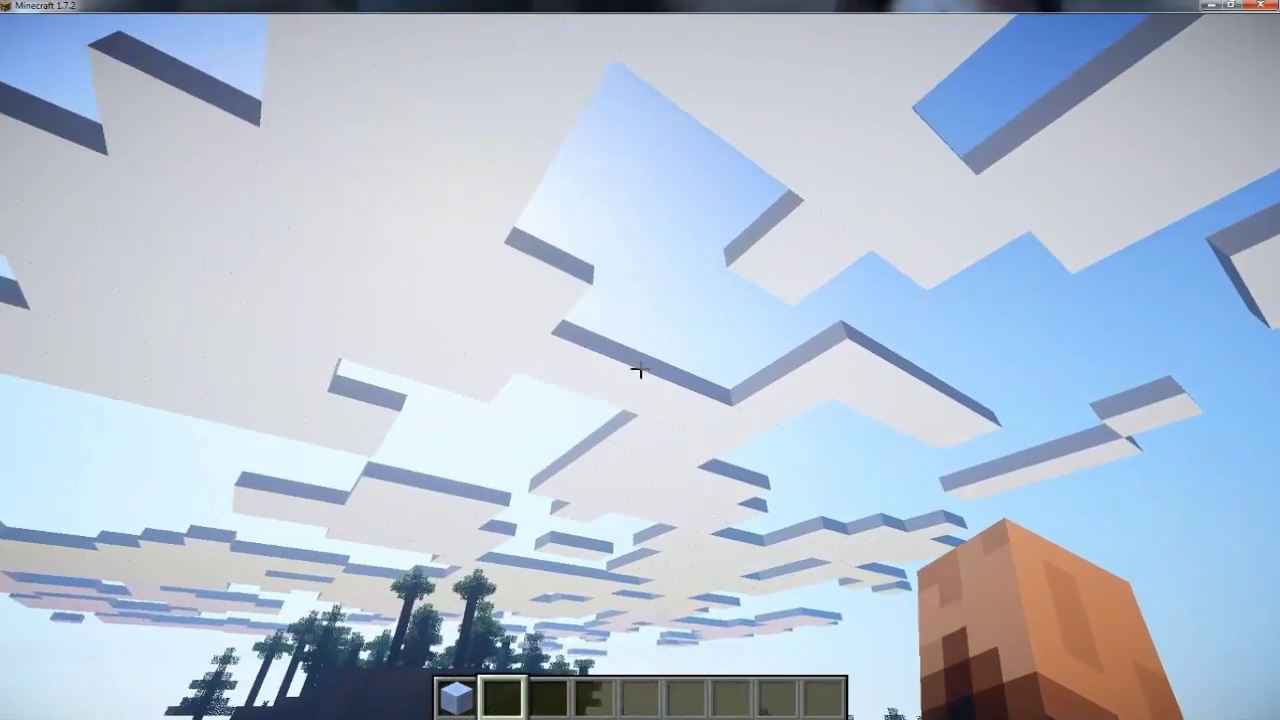
{"action": "key", "text": "Escape"}
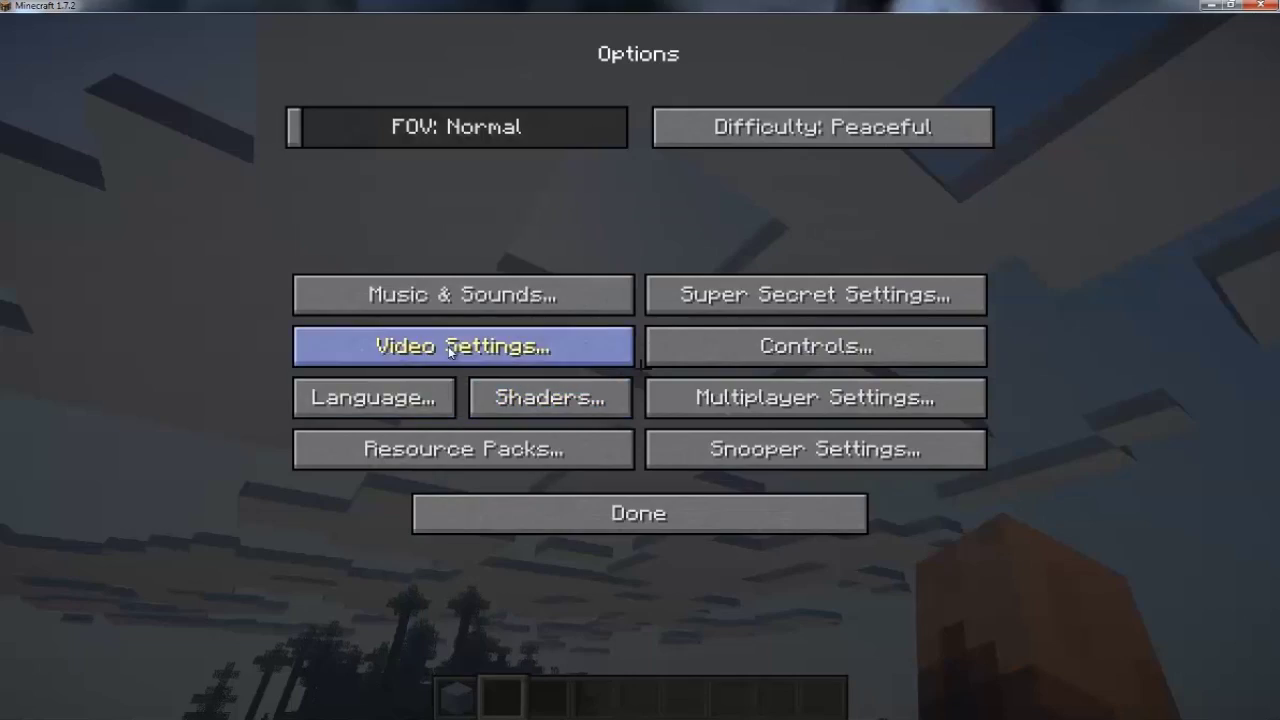
{"action": "left_click", "coordinate": [450, 350]}
{"action": "key", "text": "Escape"}
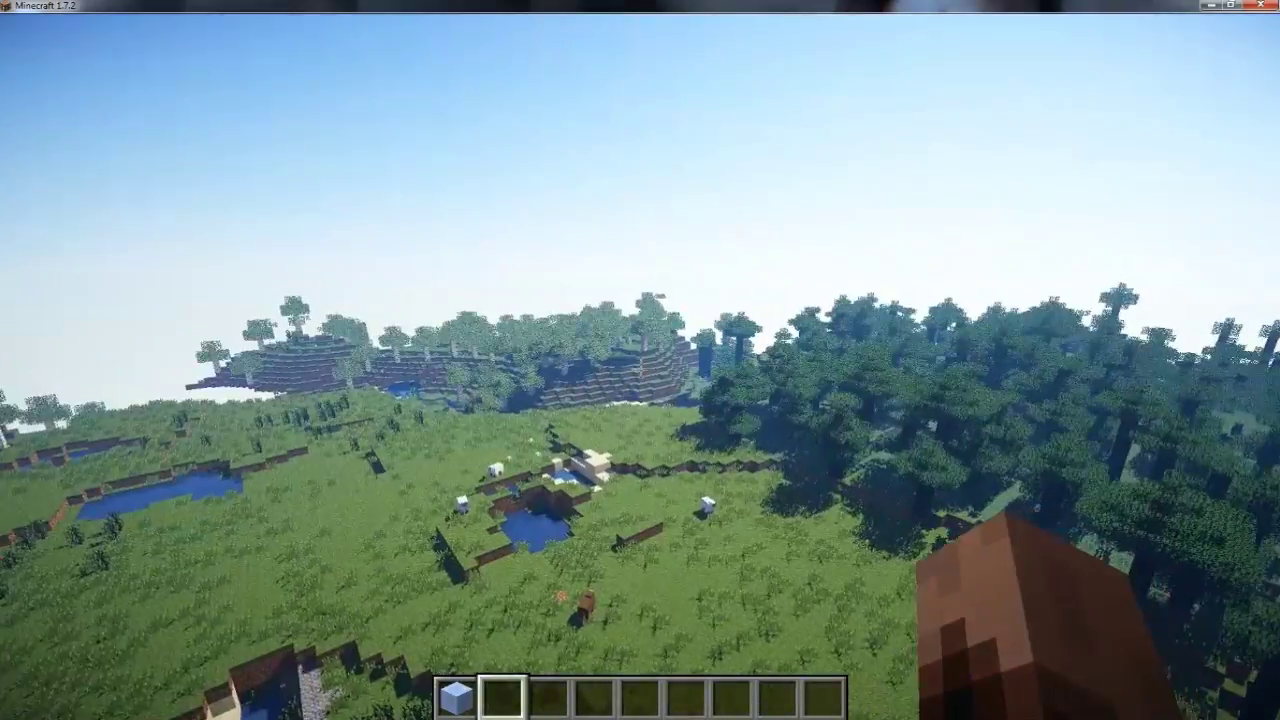
{"action": "key", "text": "F3"}
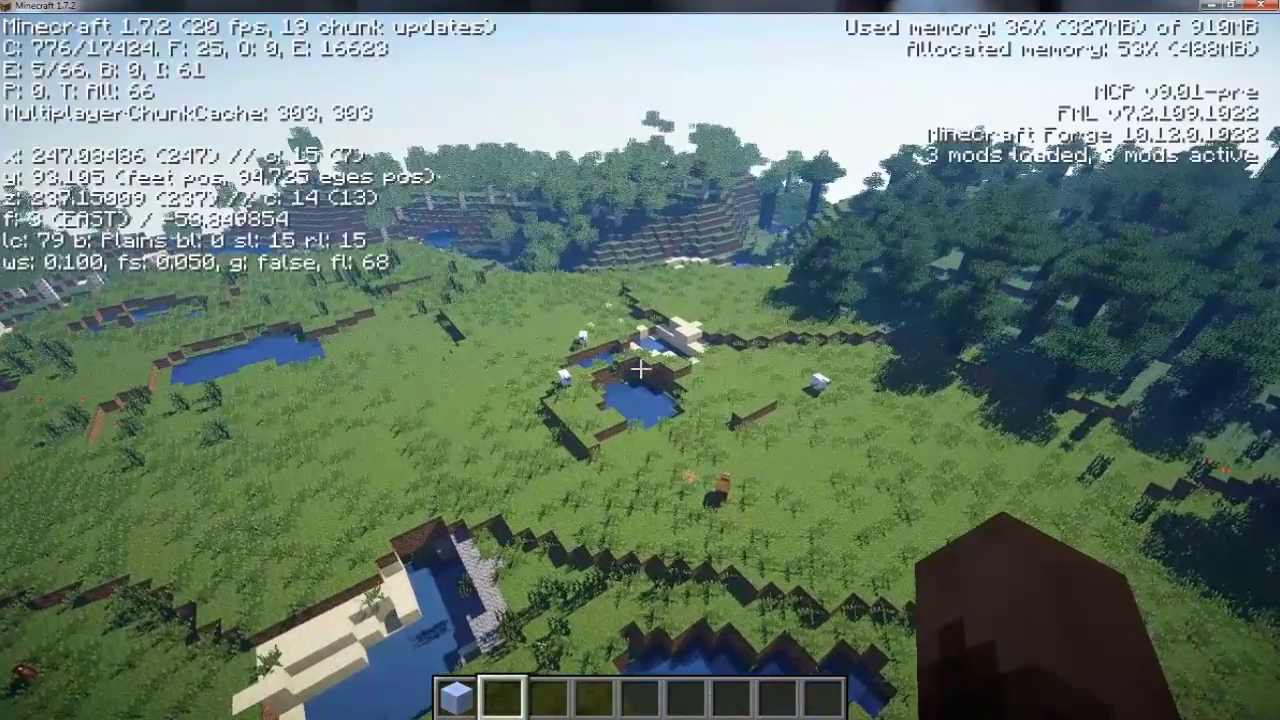
{"action": "key", "text": "F3"}
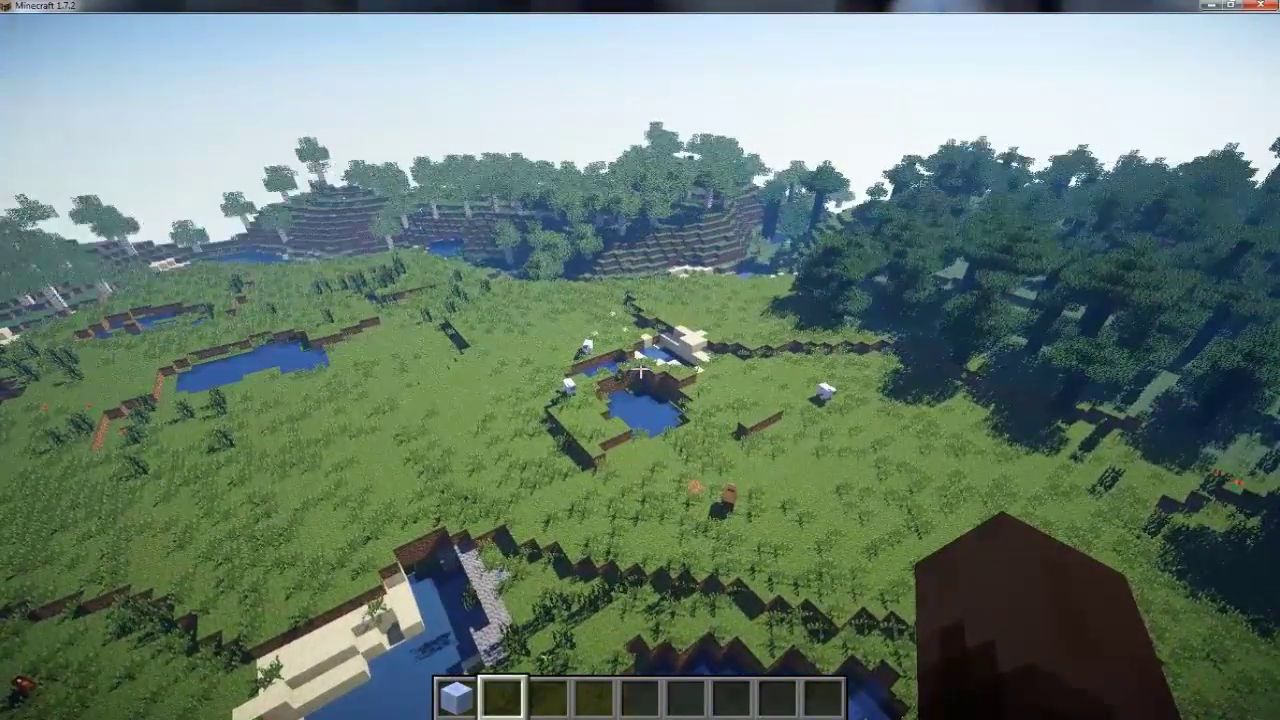